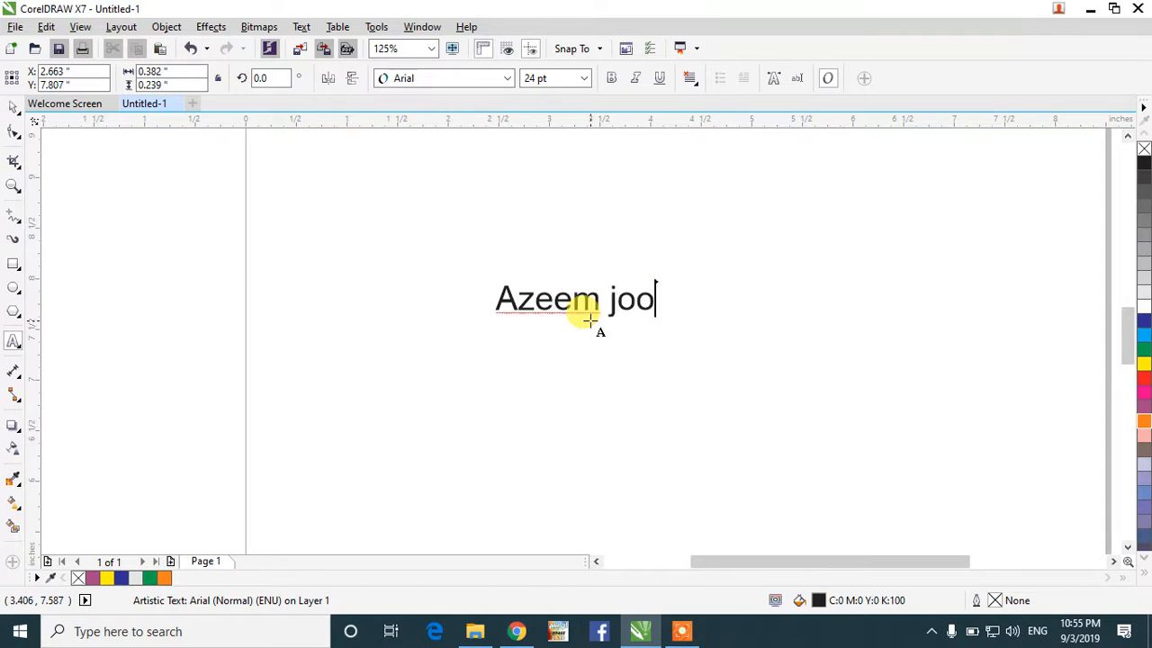
Step: Retype the mistyped last words of the name so it reads fully, then drag the text further right
key("BackSpace")
key("BackSpace")
key("BackSpace")
key("BackSpace")
key("BackSpace")
key("BackSpace")
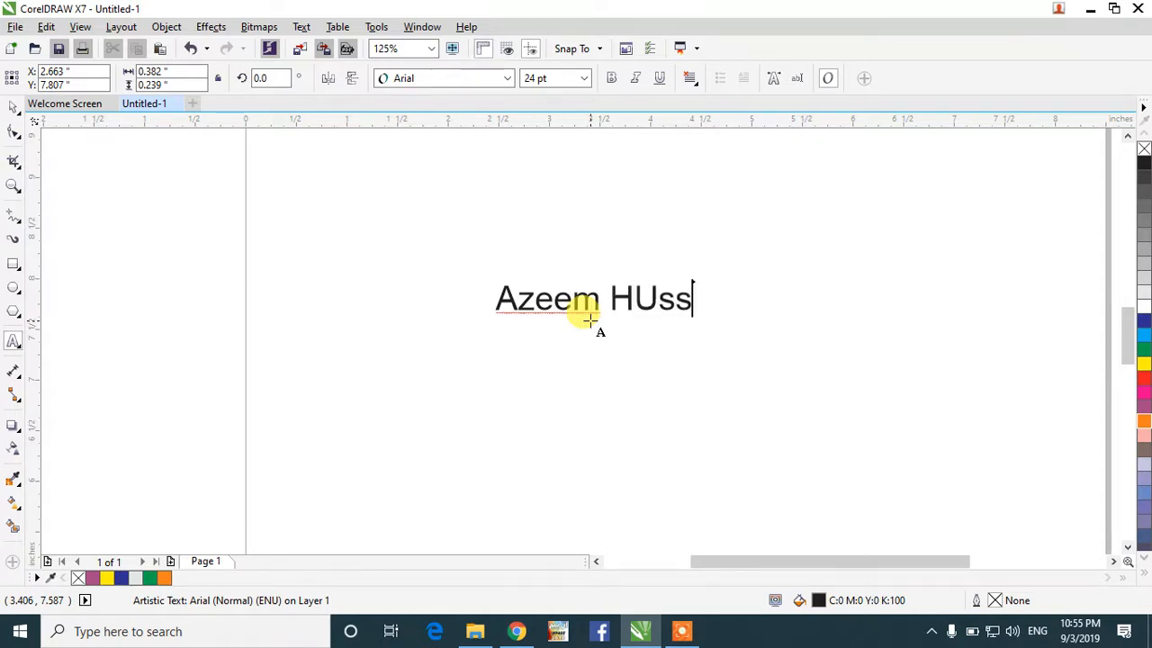
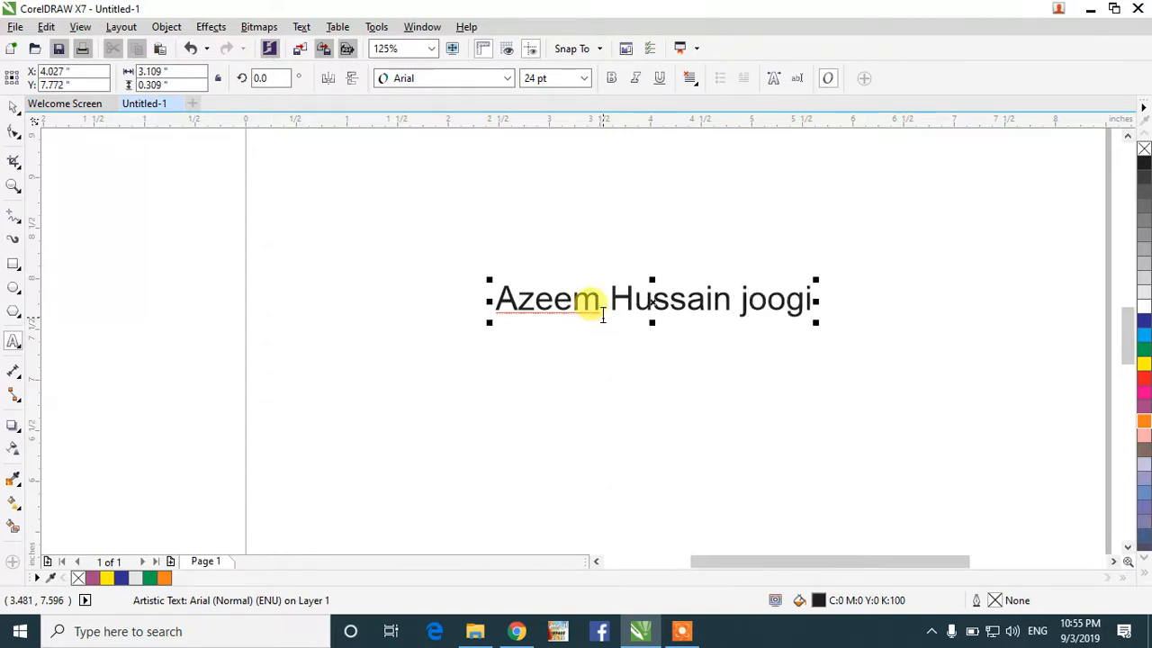
left_click(13, 107)
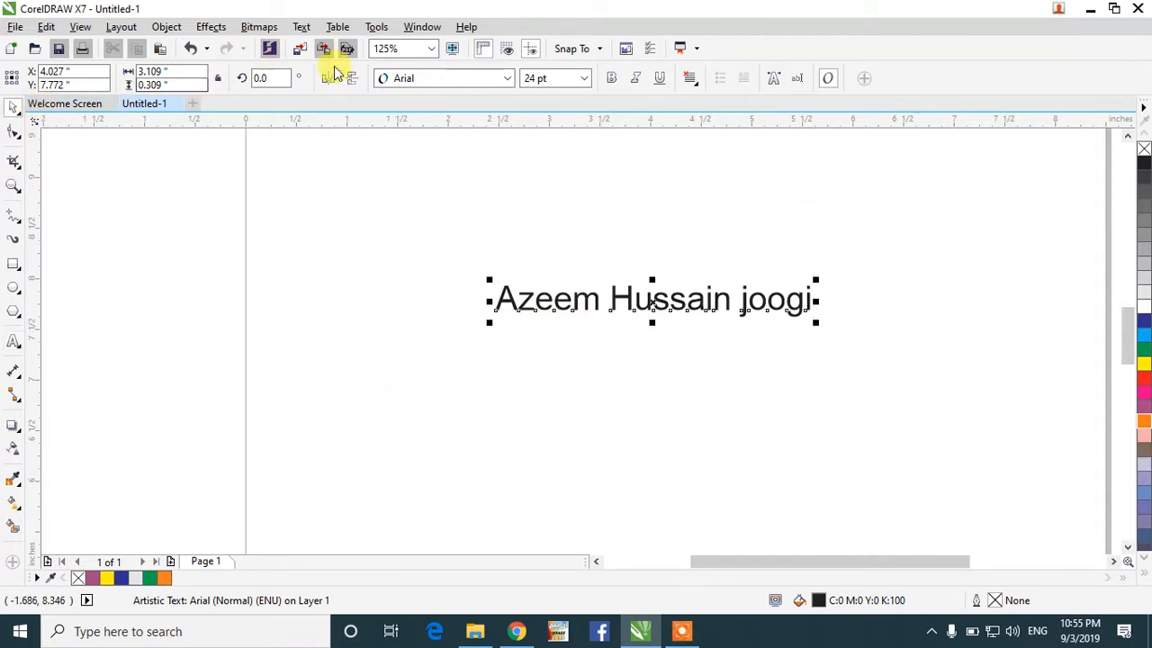
left_click_drag(657, 289, 745, 293)
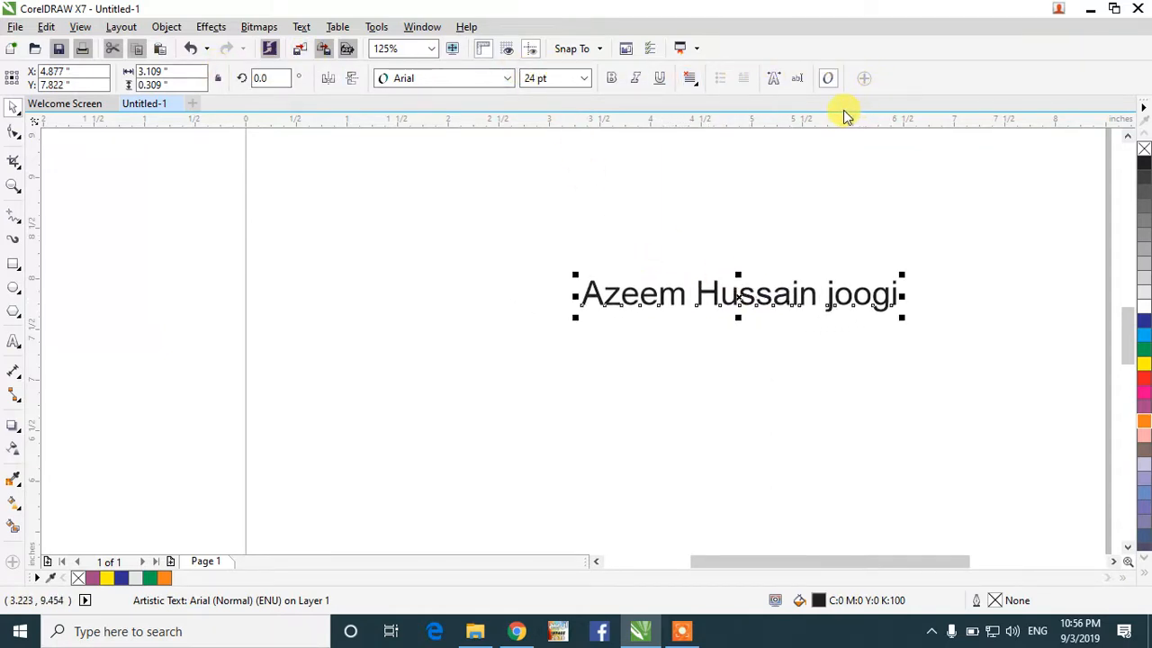
Step: Keep the Arial font and set the text's outline width to 2.0 pt
left_click(507, 80)
left_click(507, 80)
key("F12")
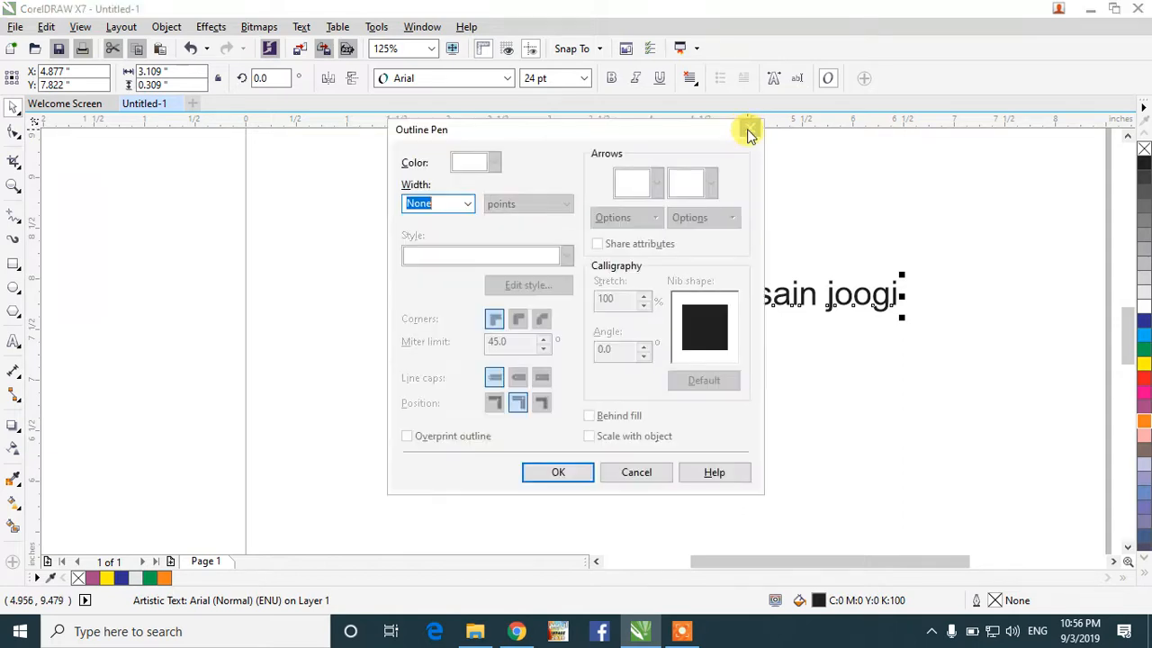
left_click_drag(625, 133, 453, 195)
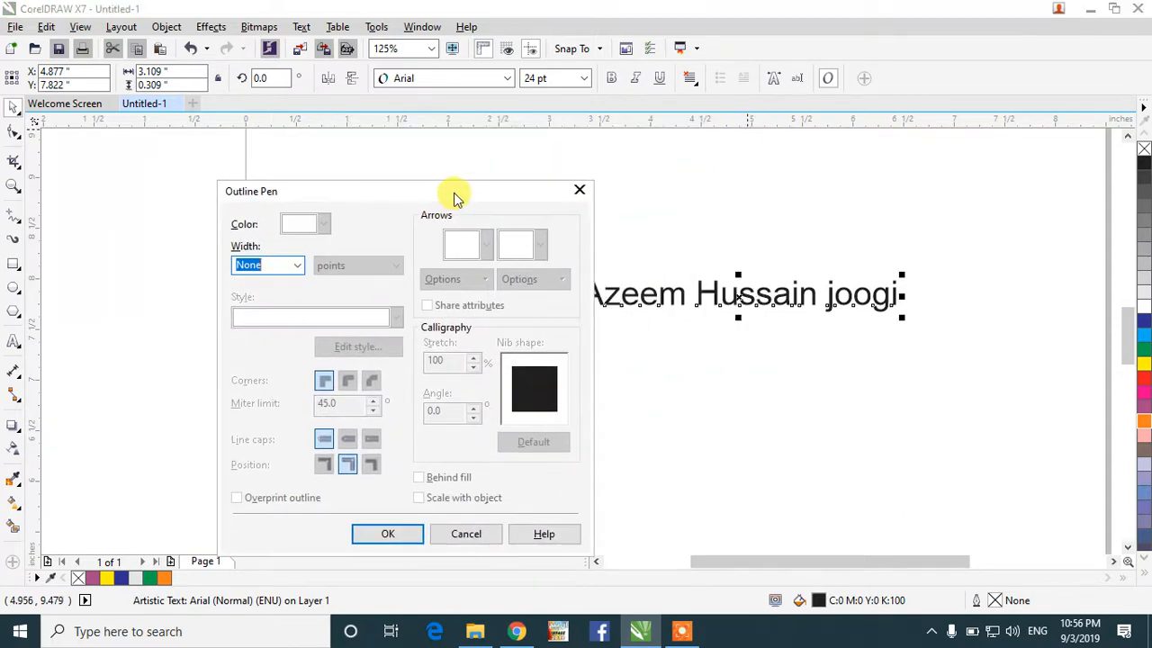
left_click(299, 266)
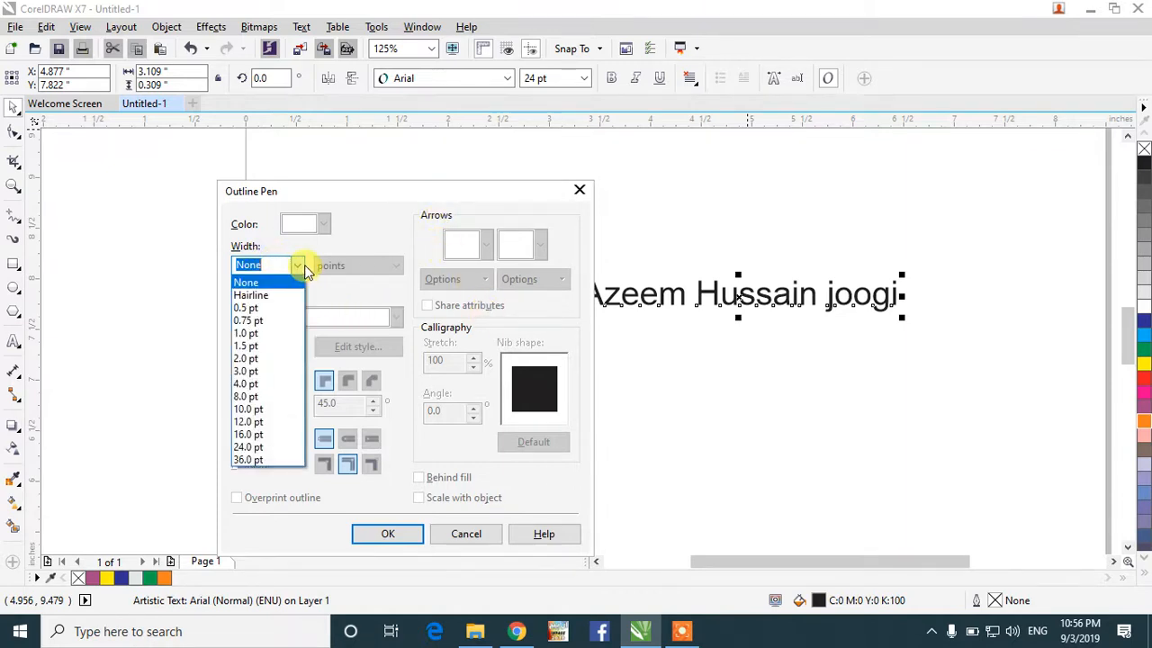
left_click(257, 359)
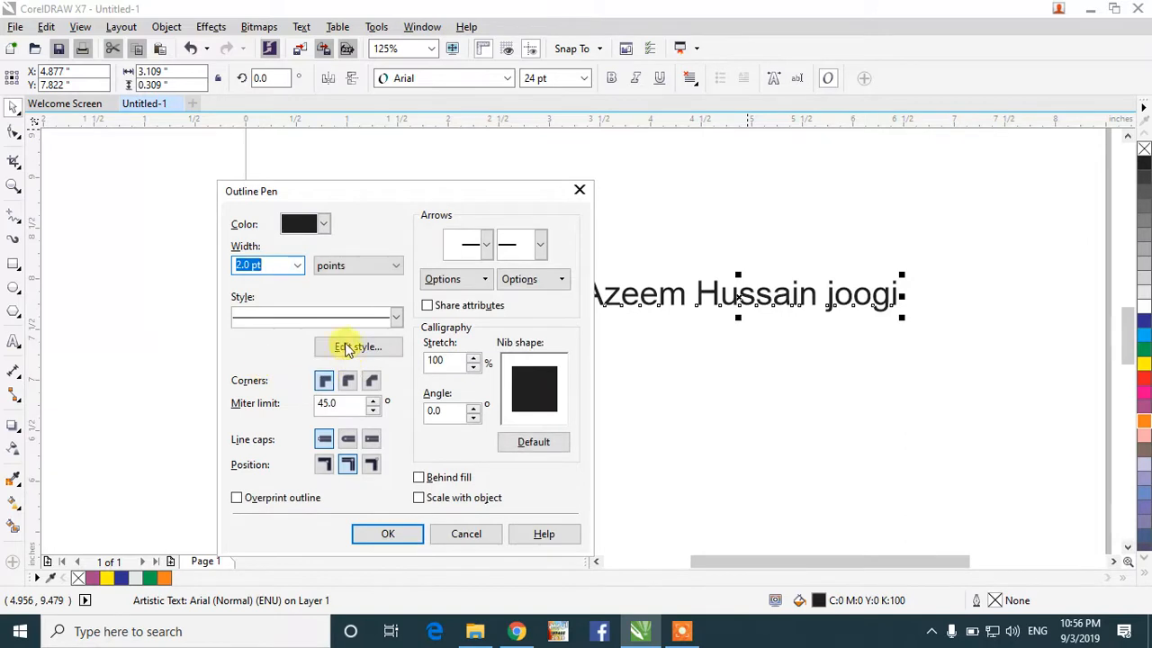
Step: Try picas, switch the width units back to points, and keep the outline colour black
left_click(388, 265)
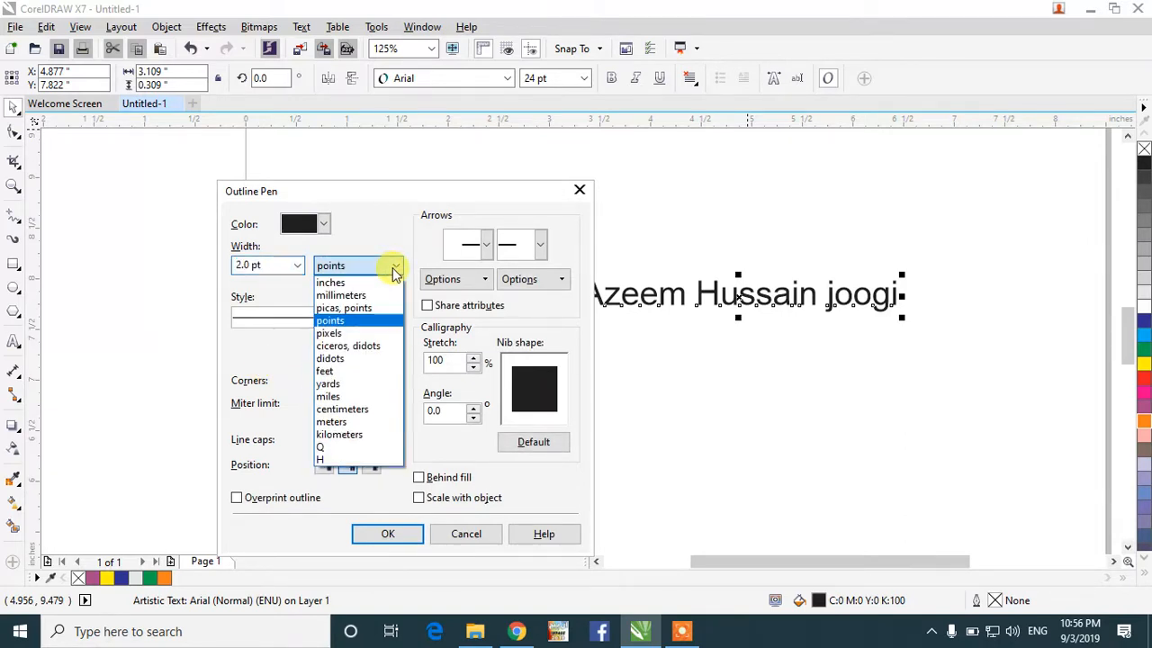
left_click(346, 308)
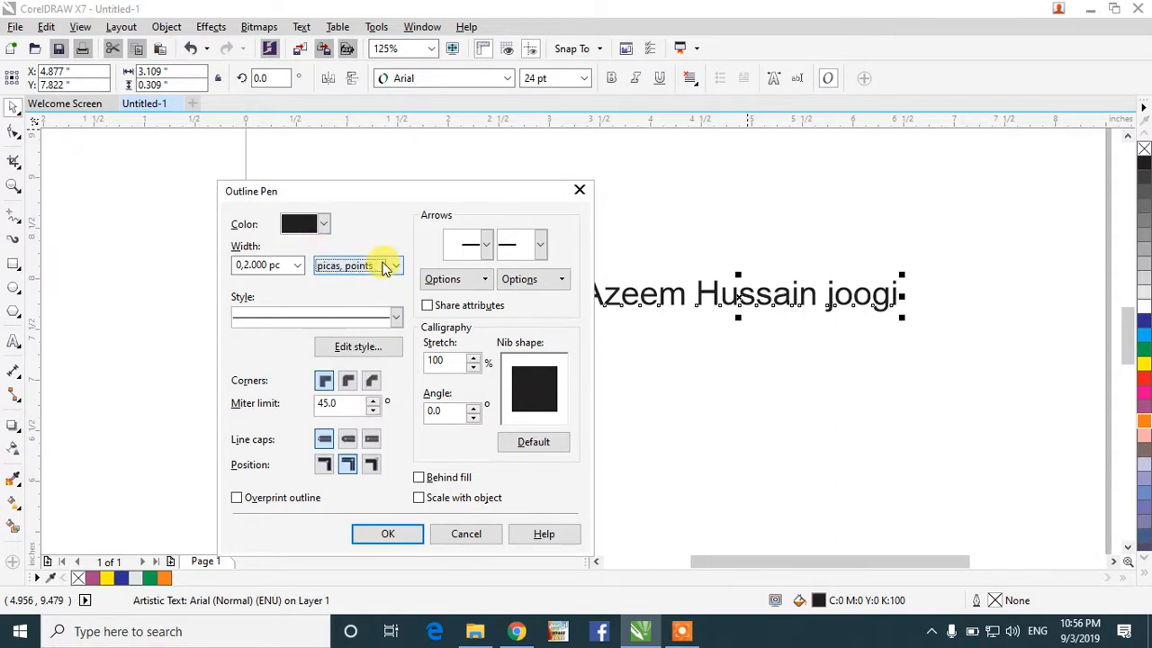
left_click(385, 268)
left_click(347, 321)
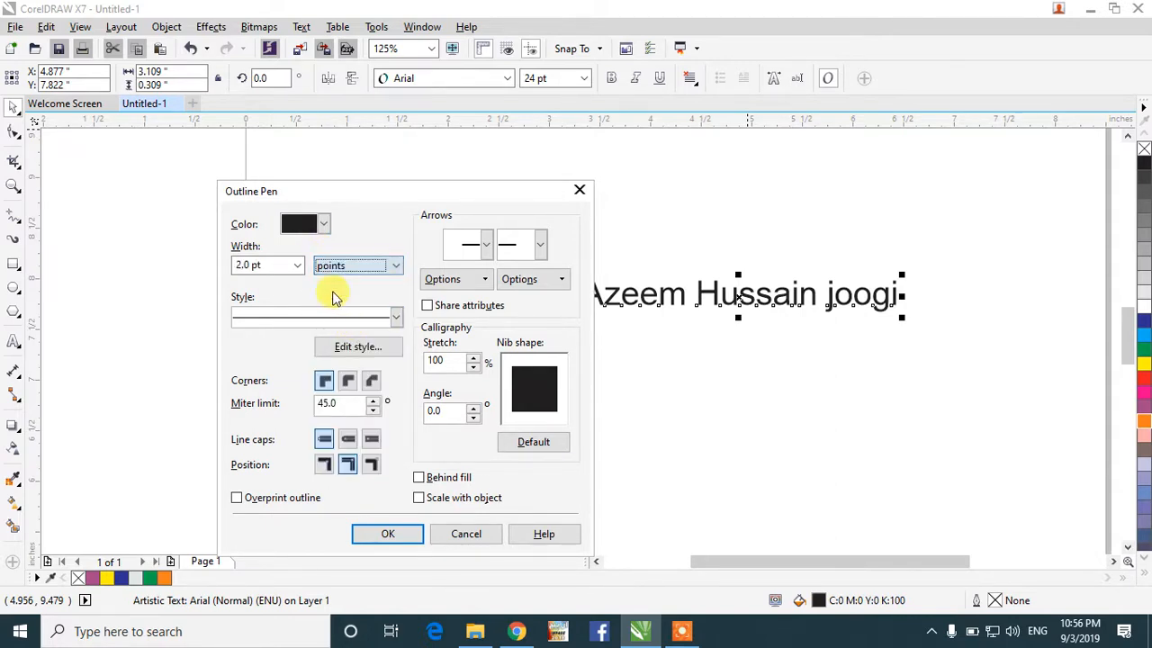
left_click(321, 225)
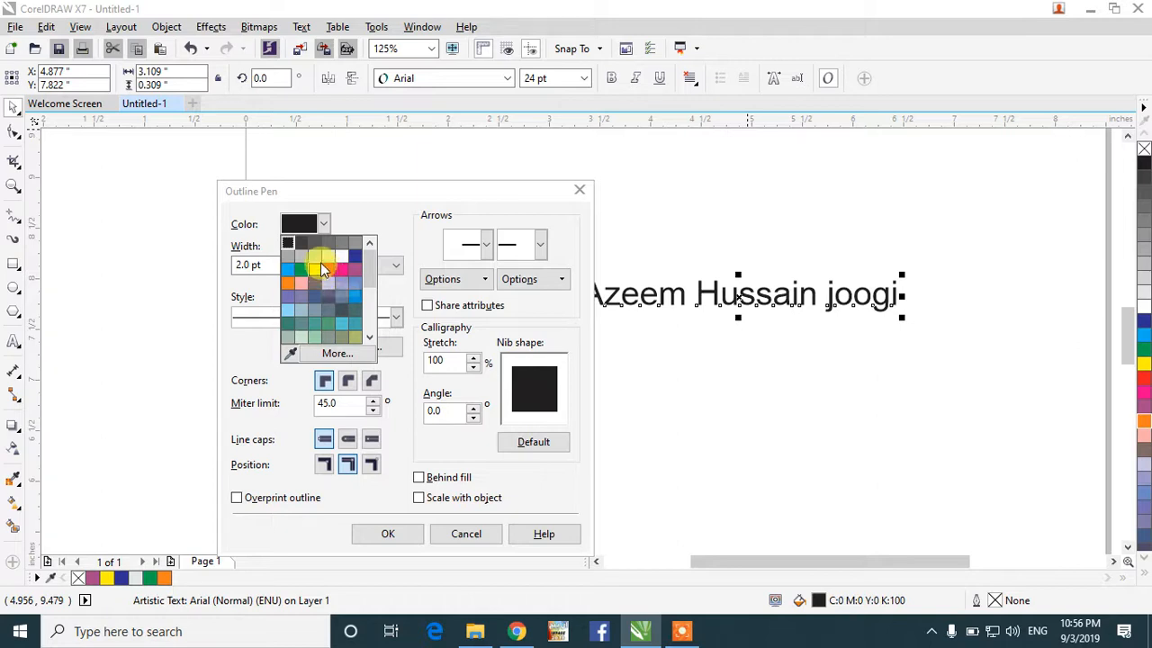
left_click(286, 242)
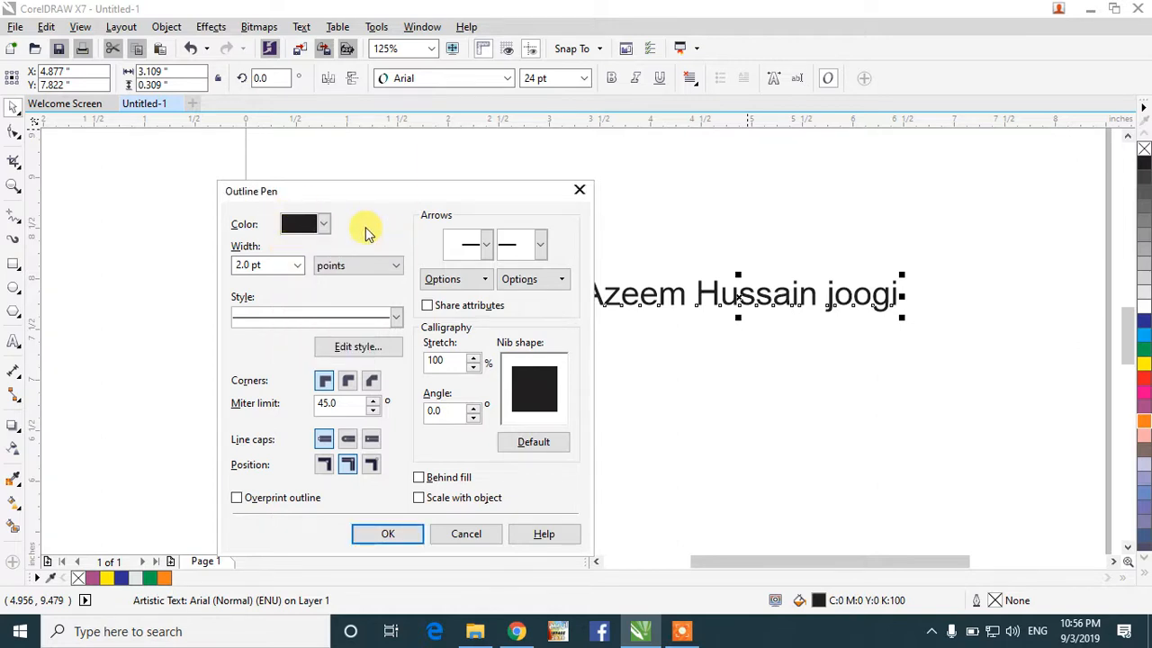
Step: Try a dotted outline style, then settle on the dense dotted line style
left_click(396, 317)
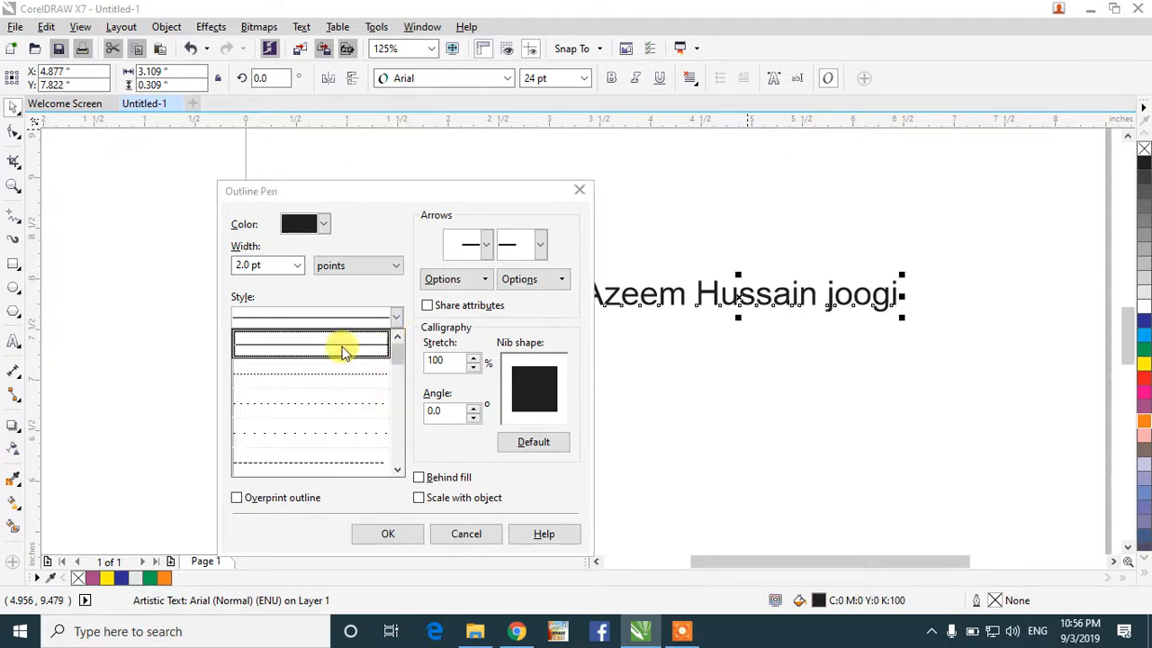
left_click(332, 403)
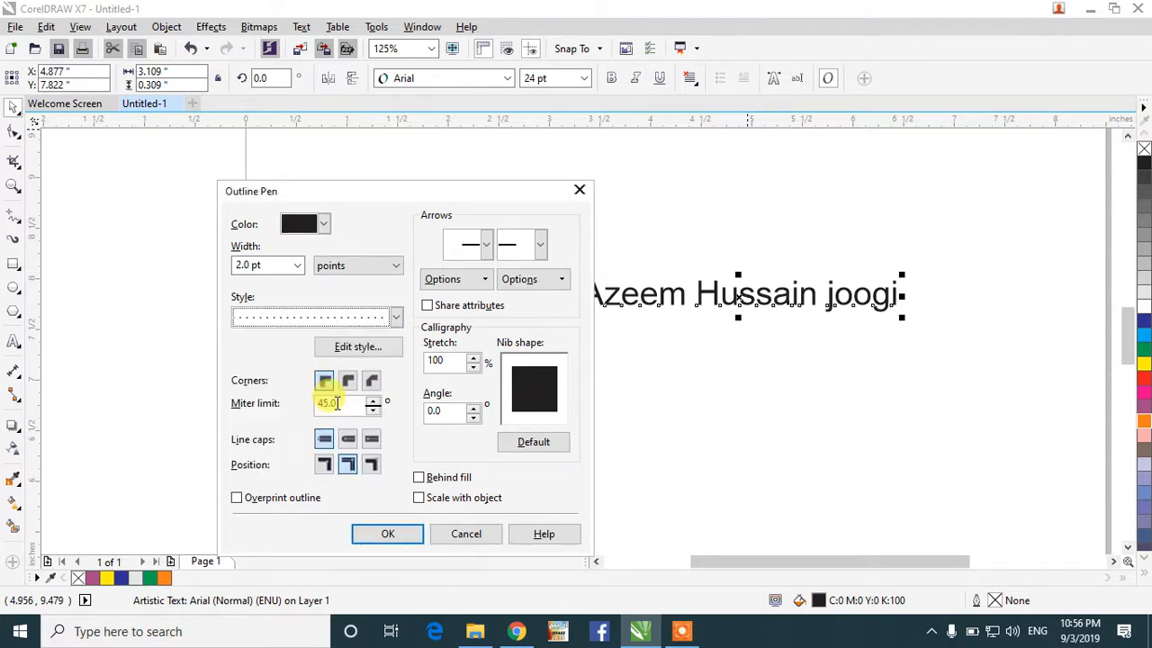
left_click(396, 316)
mouse_move(397, 342)
left_mouse_down()
mouse_move(406, 392)
mouse_move(393, 445)
mouse_move(380, 393)
mouse_move(391, 330)
left_mouse_up()
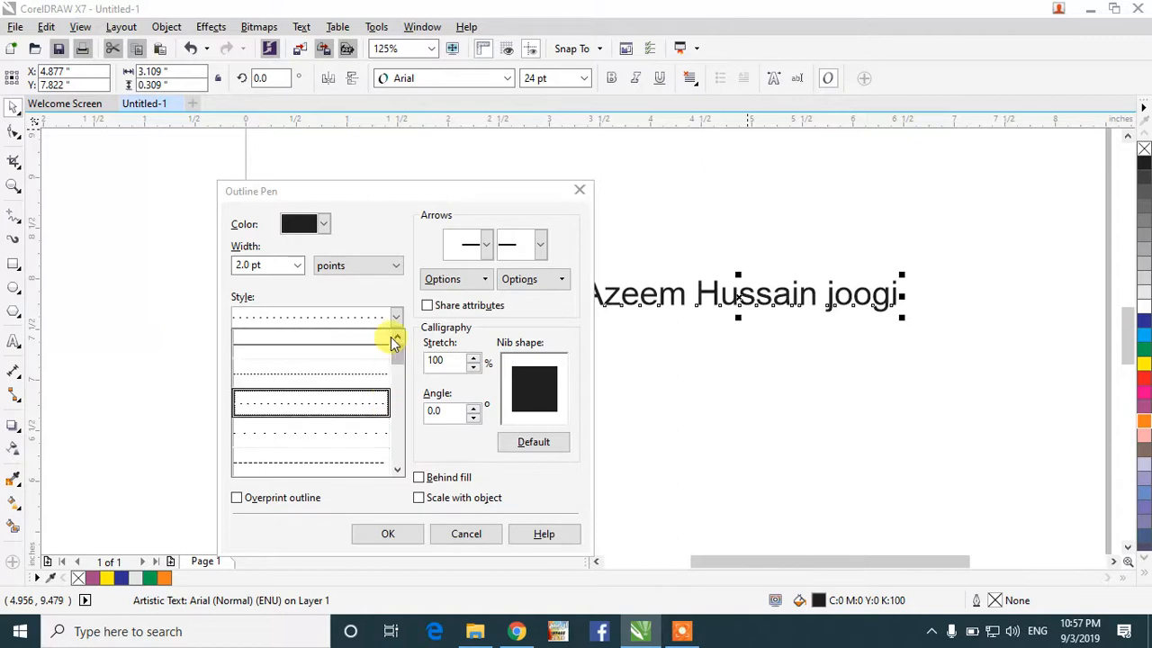
left_click(310, 372)
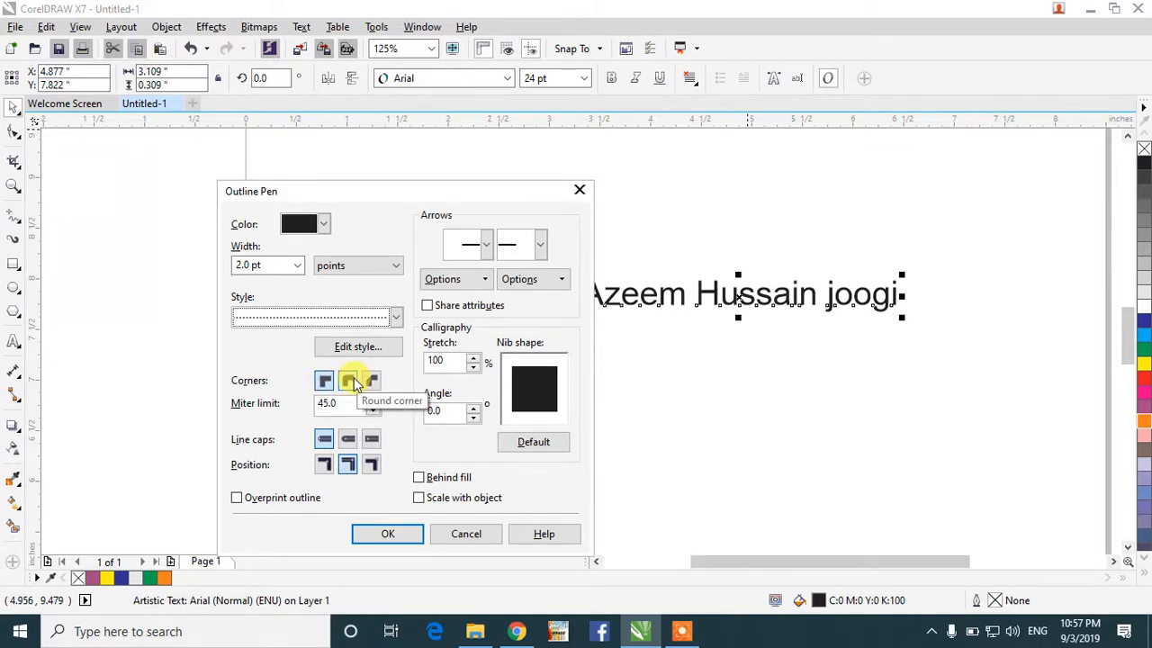
Step: Compare mitered and bevel corners, finishing with round corners on the outline
left_click(353, 382)
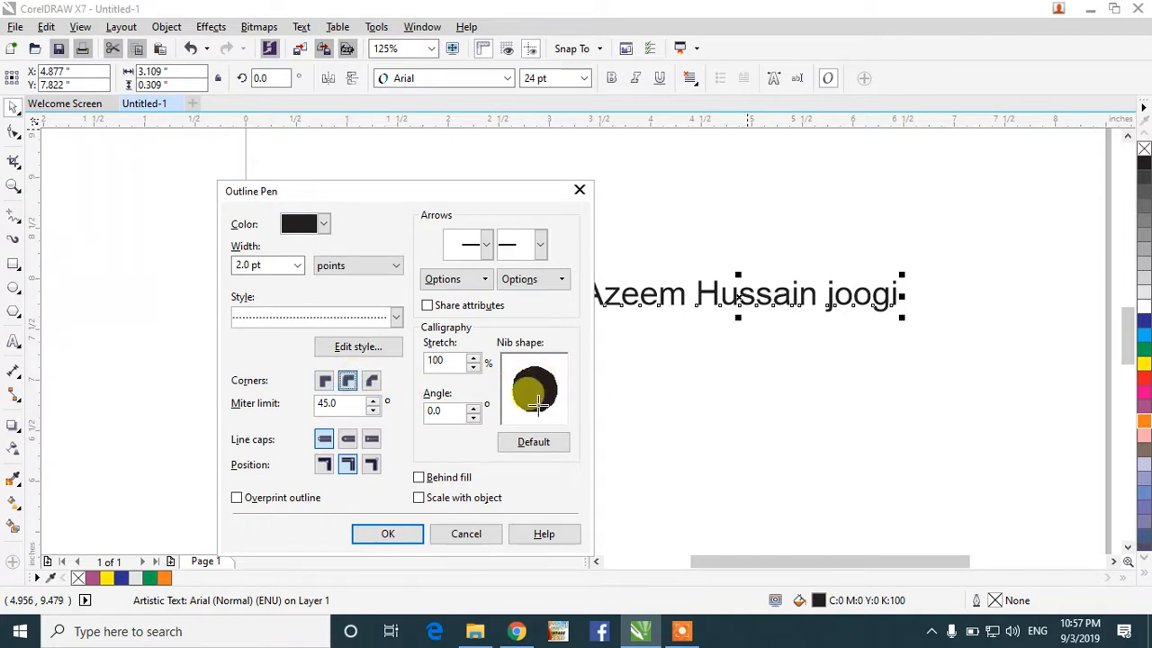
left_click(325, 380)
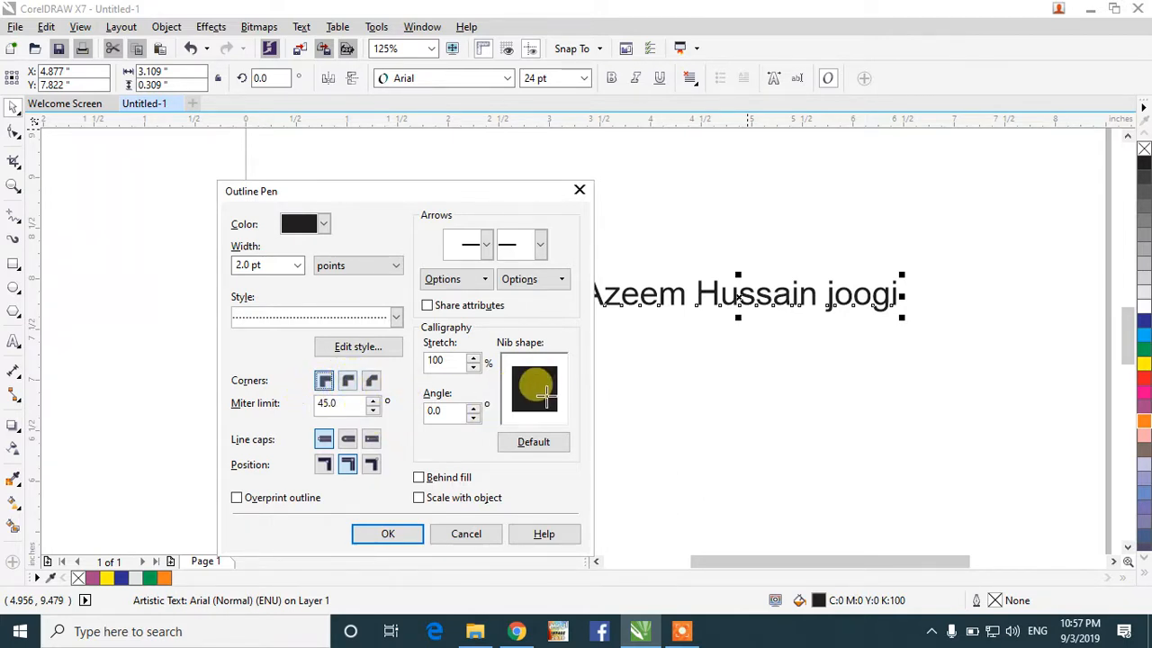
left_click(372, 381)
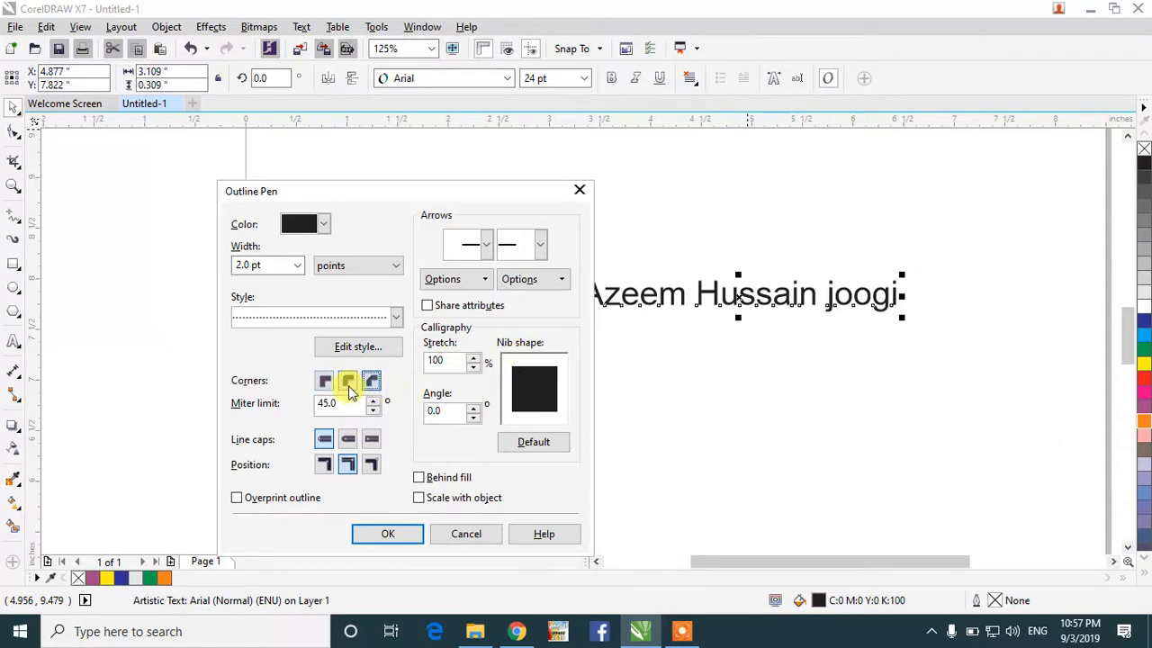
left_click(348, 383)
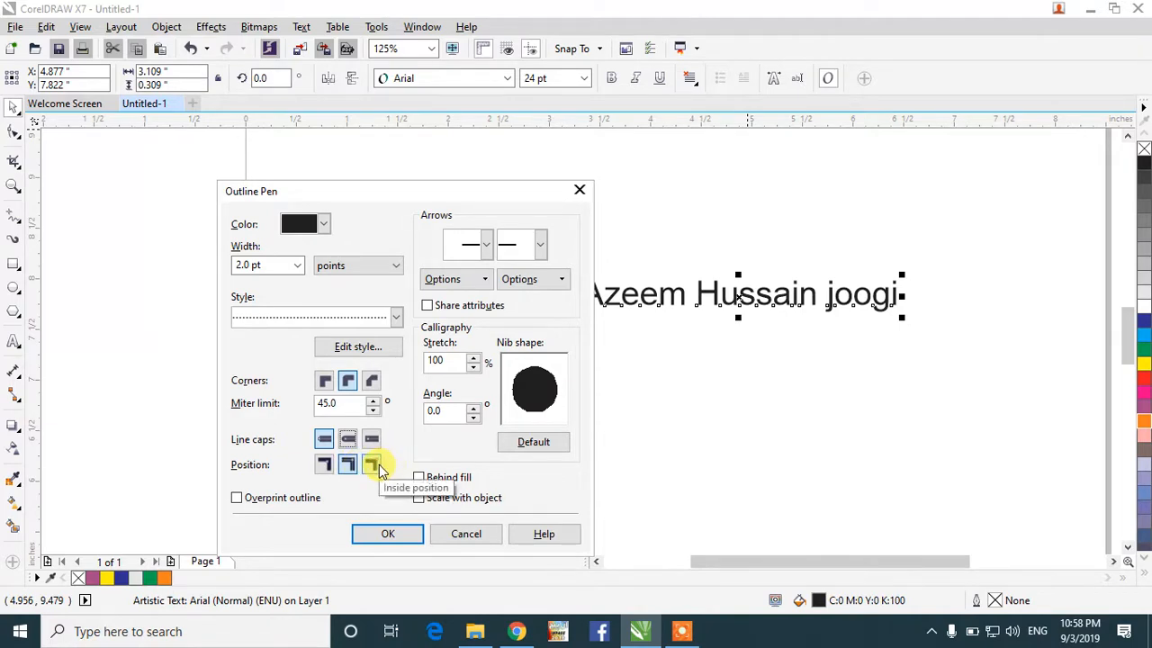
Step: Set round line caps, tick Behind fill and Scale with object, leaving arrowheads unchanged
left_click(348, 439)
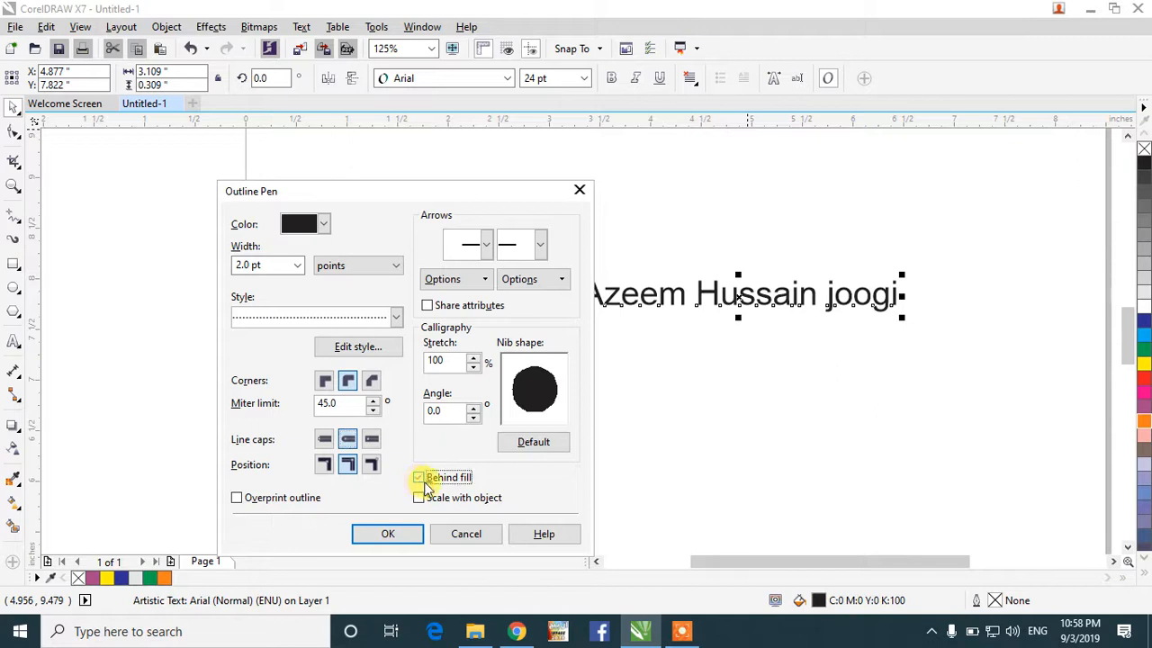
left_click(419, 478)
left_click(420, 500)
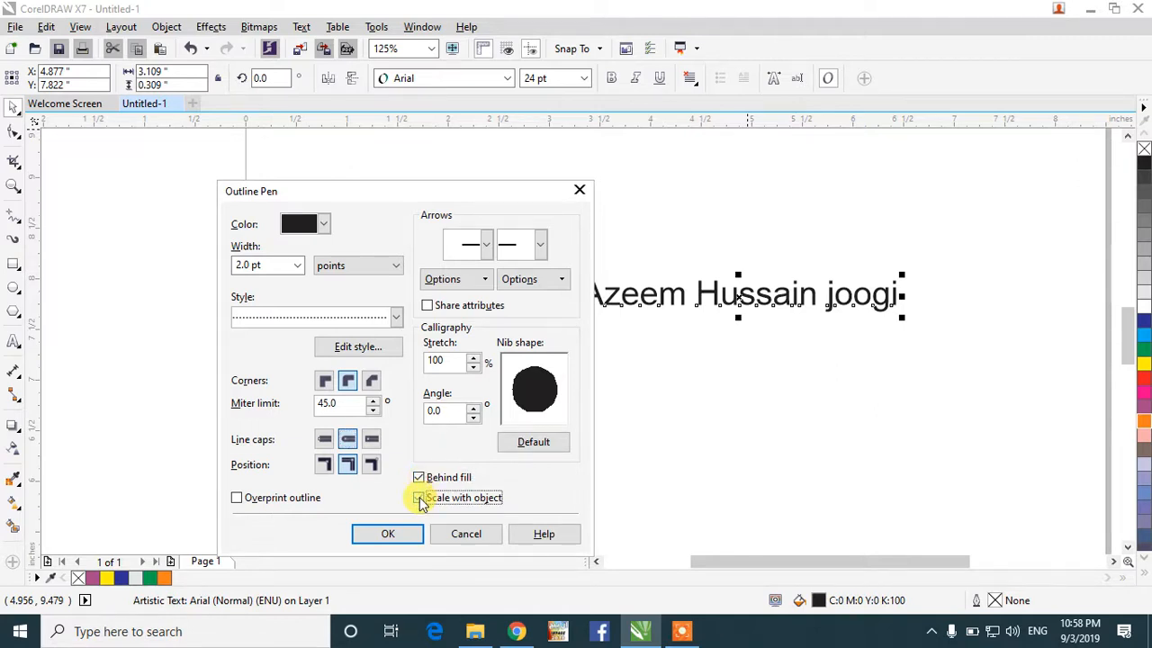
left_click(484, 243)
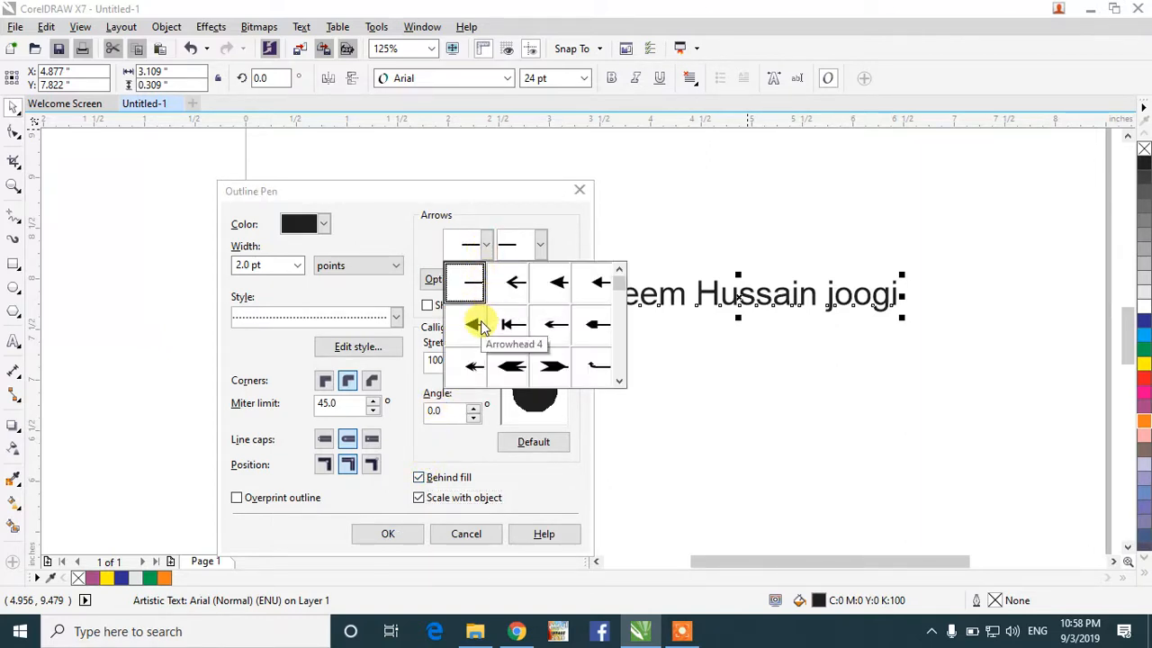
left_click(539, 245)
left_click(540, 247)
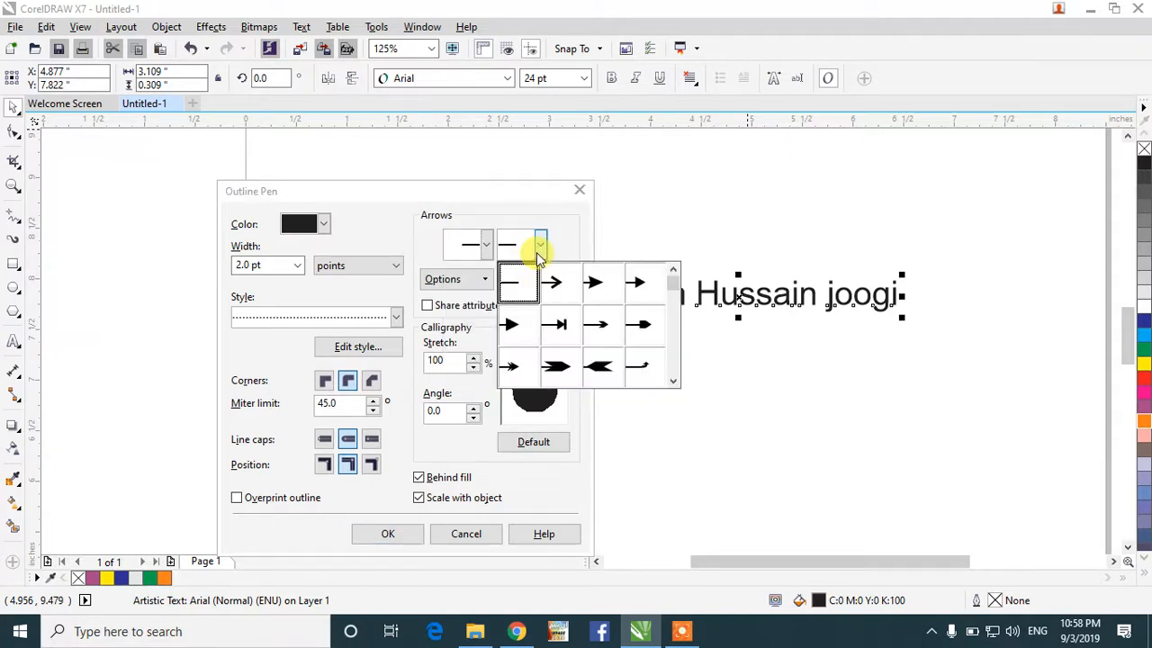
left_click(539, 255)
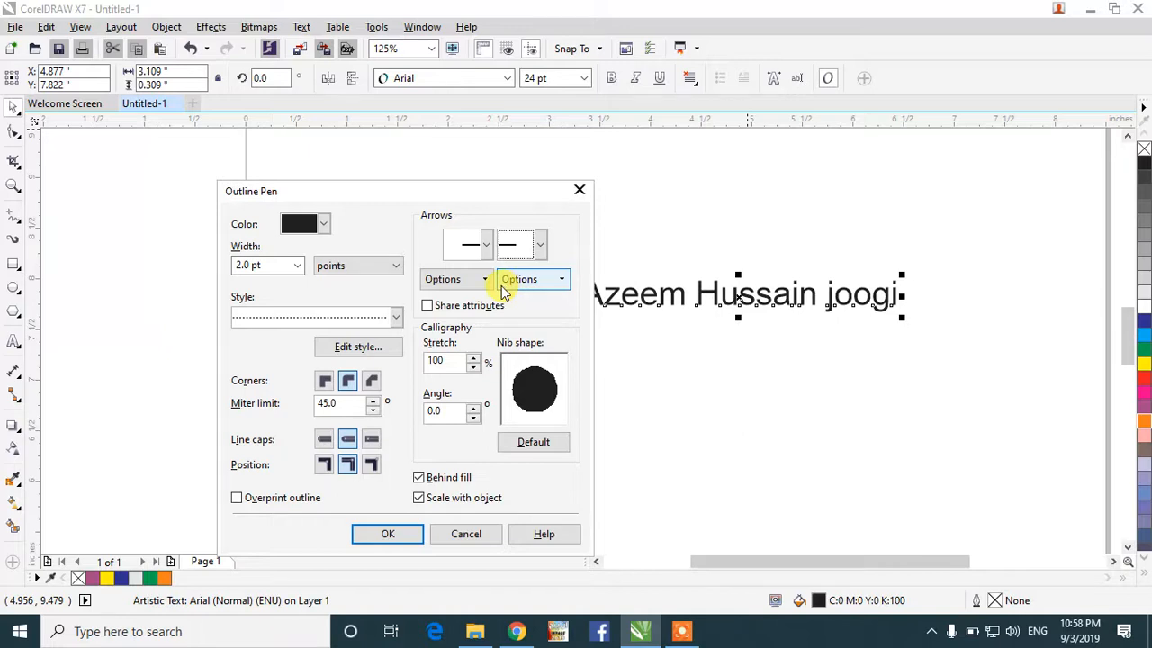
Step: Apply the outline settings and zoom in on the text
left_click(387, 533)
scroll(792, 266, "up", 3)
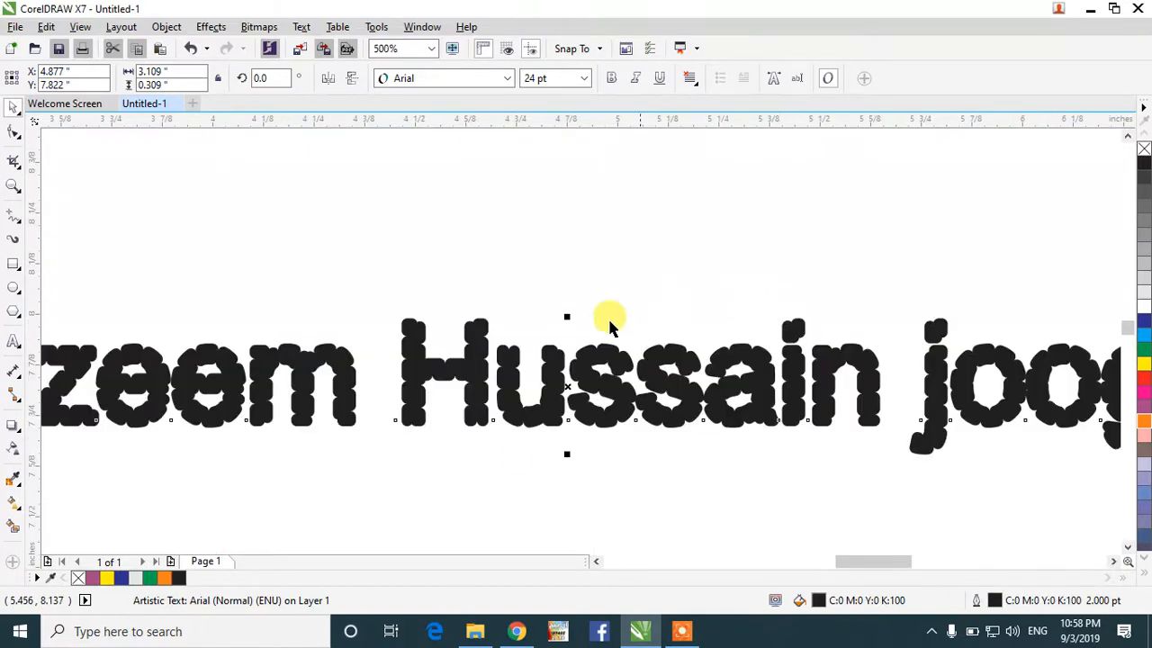
scroll(461, 346, "up", 3)
scroll(468, 353, "down", 2)
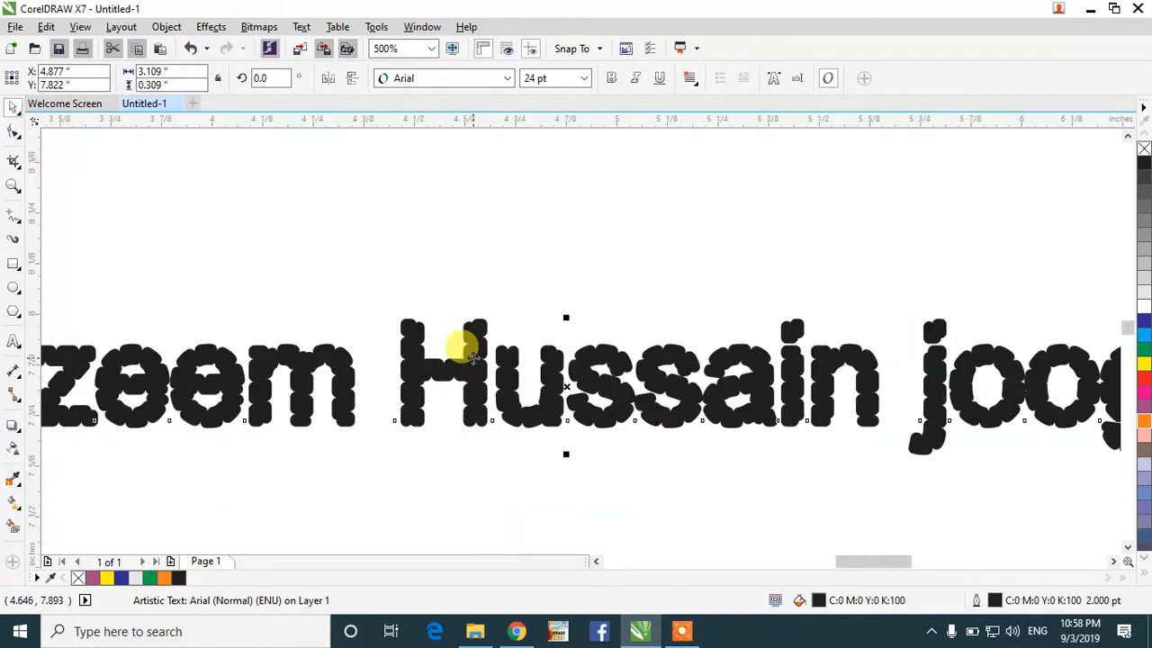
Step: Change the outline style to a plain solid line, confirm, and deselect the text
key("F12")
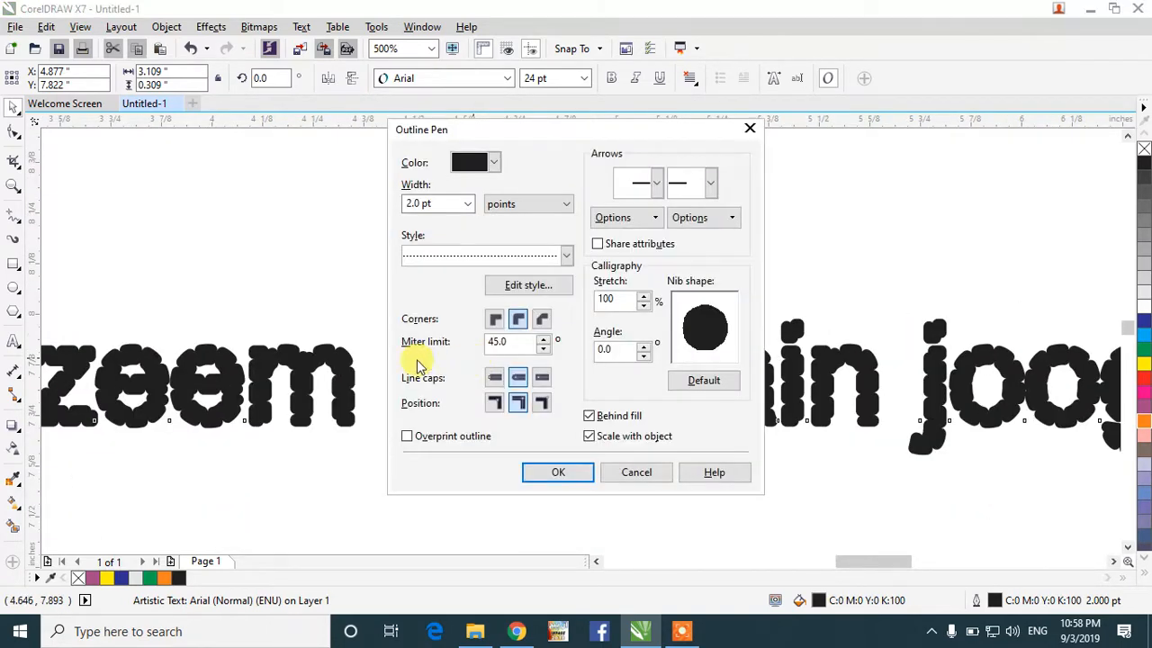
left_click(558, 257)
left_click(489, 287)
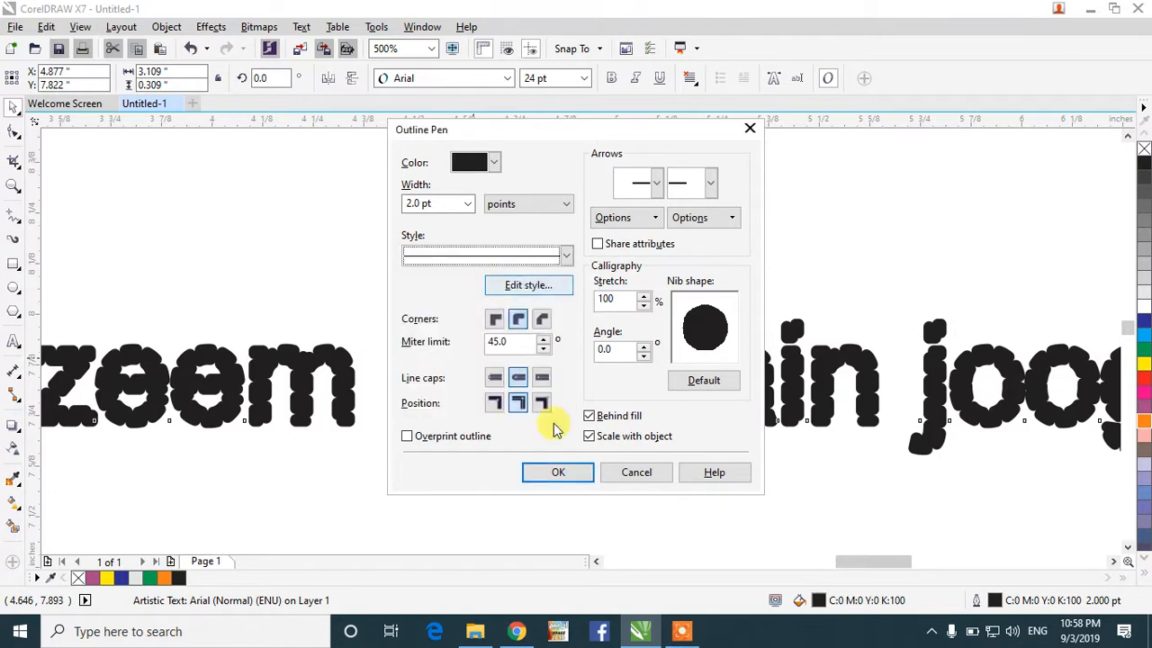
left_click(558, 472)
left_click(558, 475)
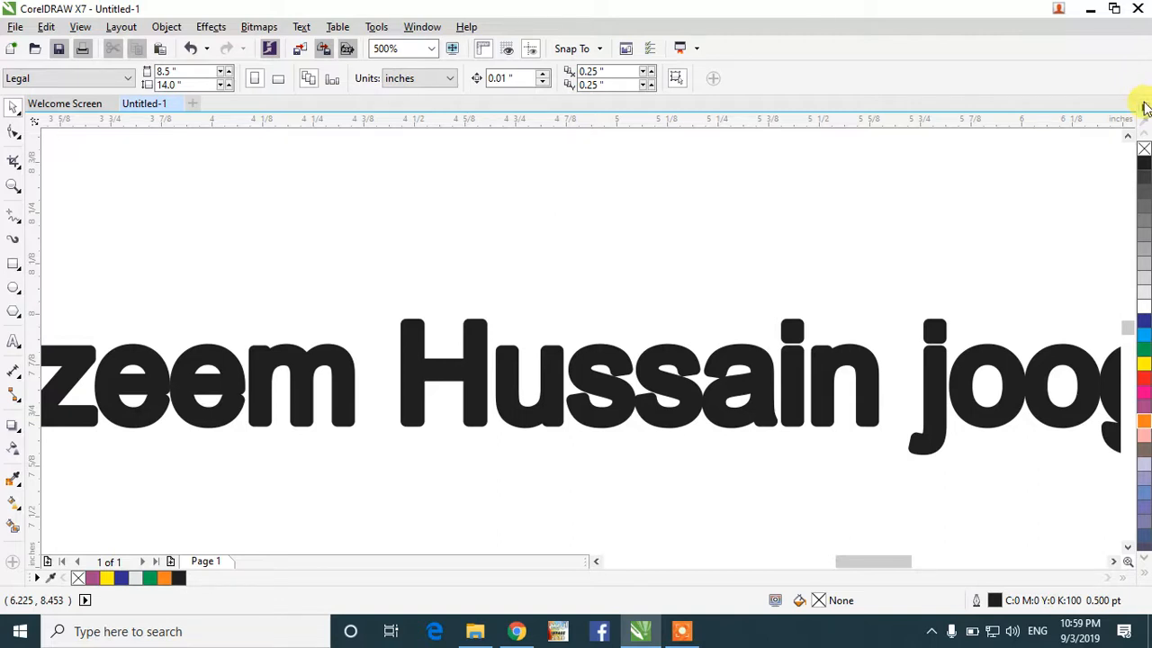
Step: Set the colour palette to display 3 rows of swatches
left_click(1139, 106)
mouse_move(1035, 368)
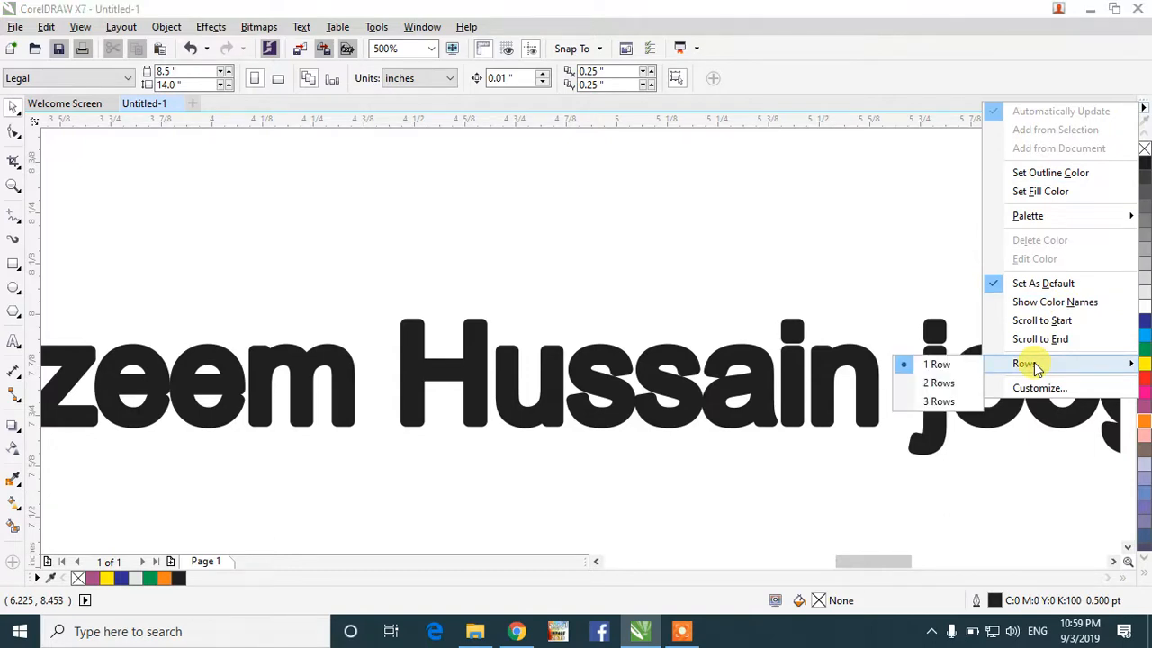
left_click(939, 402)
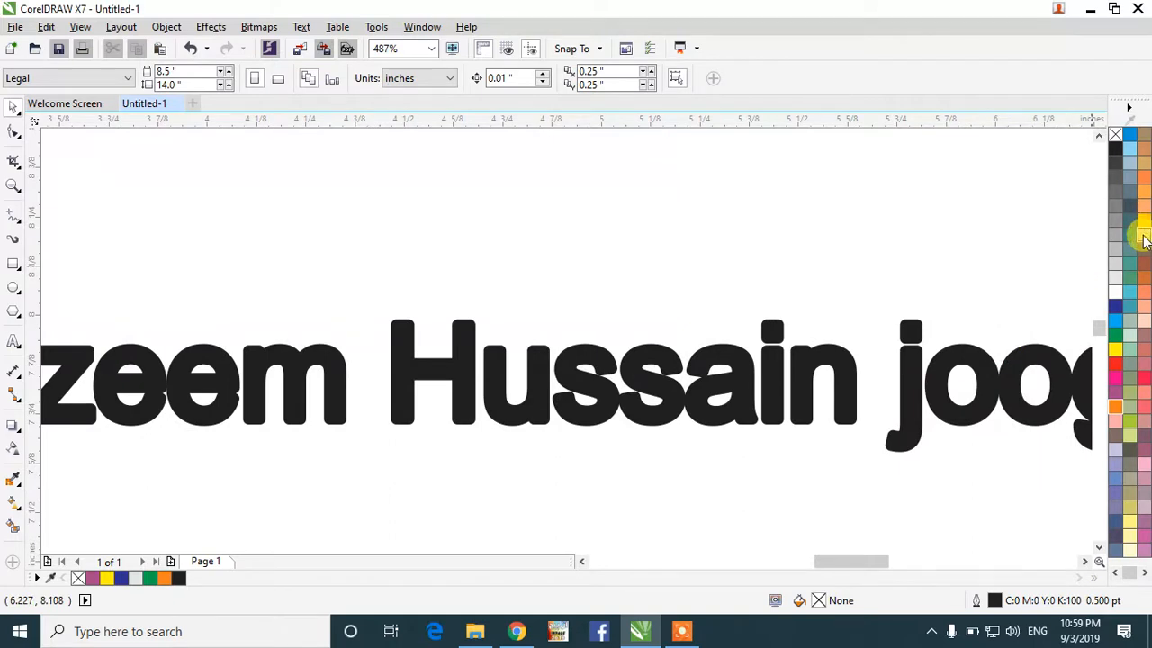
Step: Click Avocado Green with nothing selected, dismiss the document defaults prompt, and select the text
left_click(1133, 379)
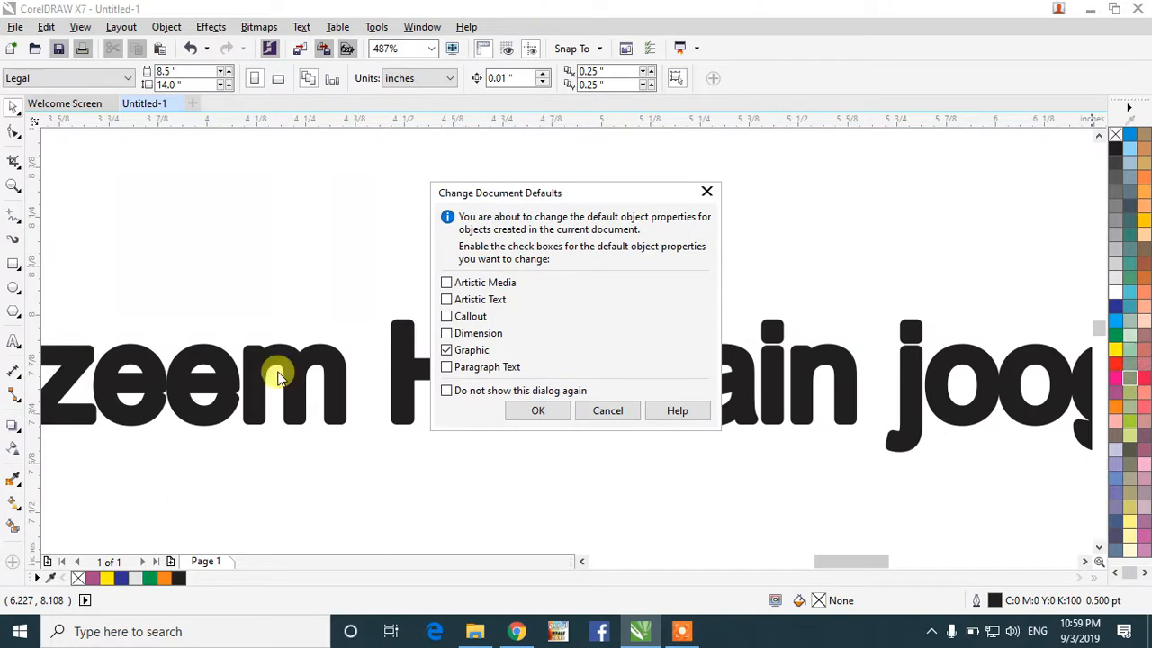
left_click(537, 410)
left_click(534, 377)
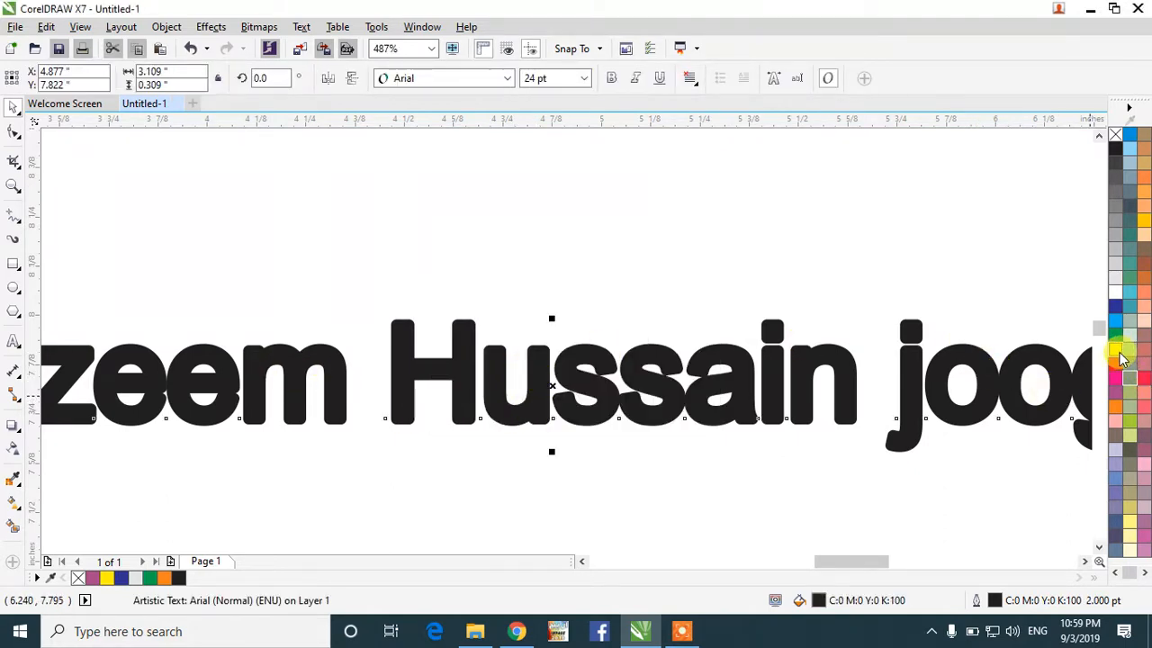
Step: Fill the text plum, then change the fill to yellow-green (C:40 M:0 Y:100 K:0)
left_click(1116, 376)
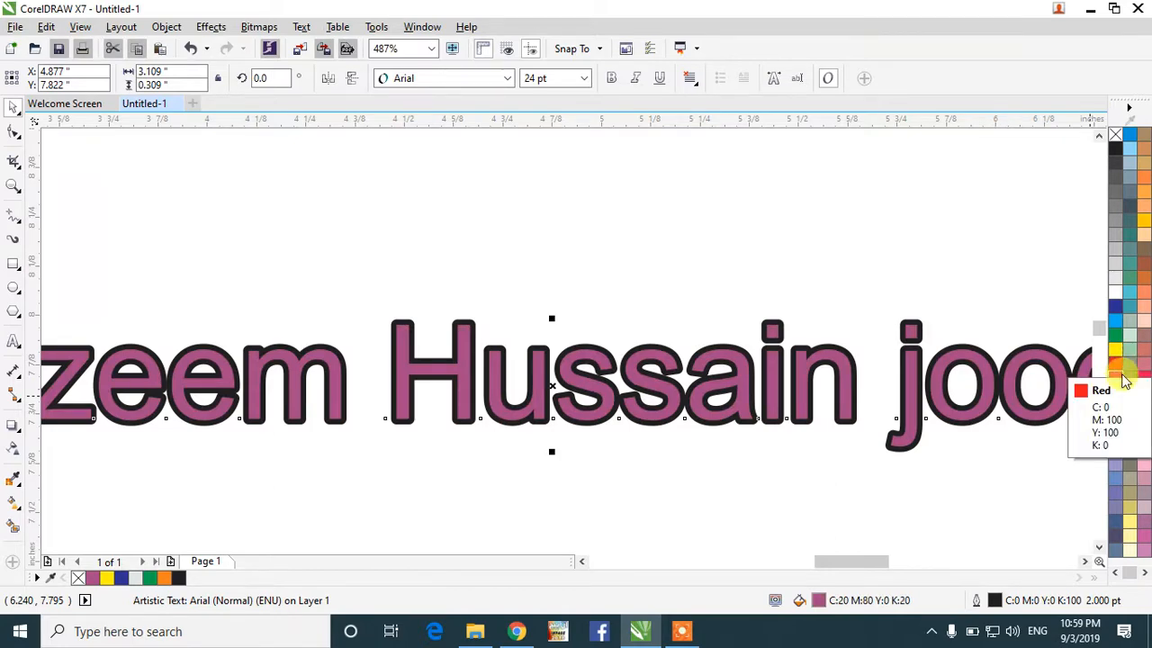
scroll(594, 499, "down", 2)
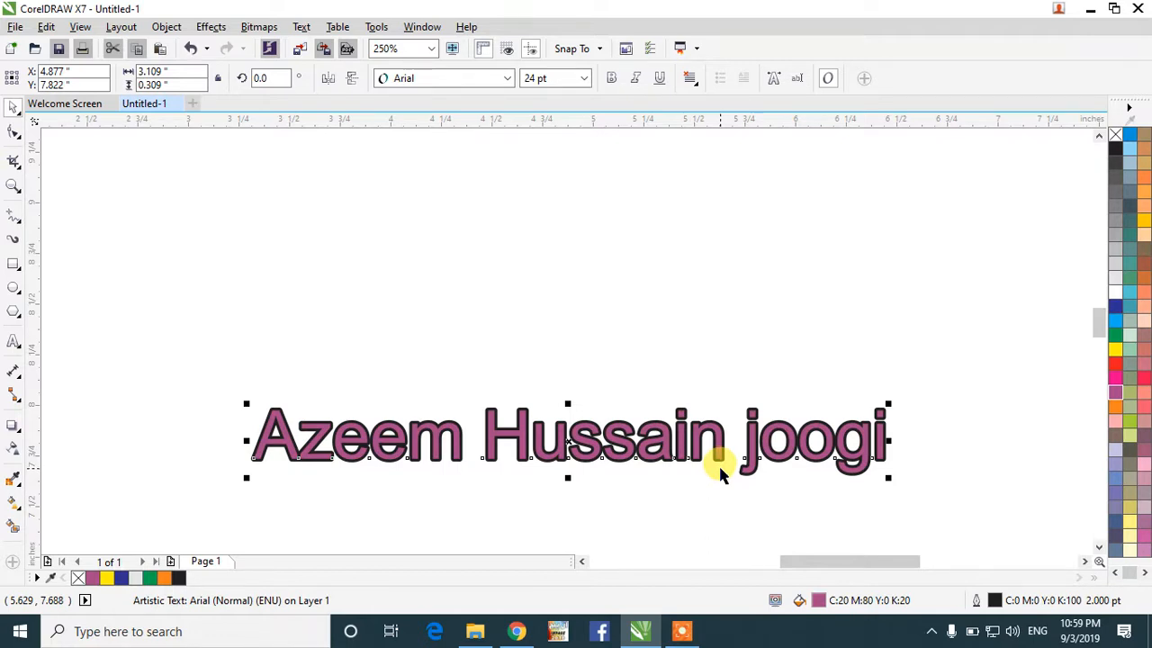
left_click(1132, 423)
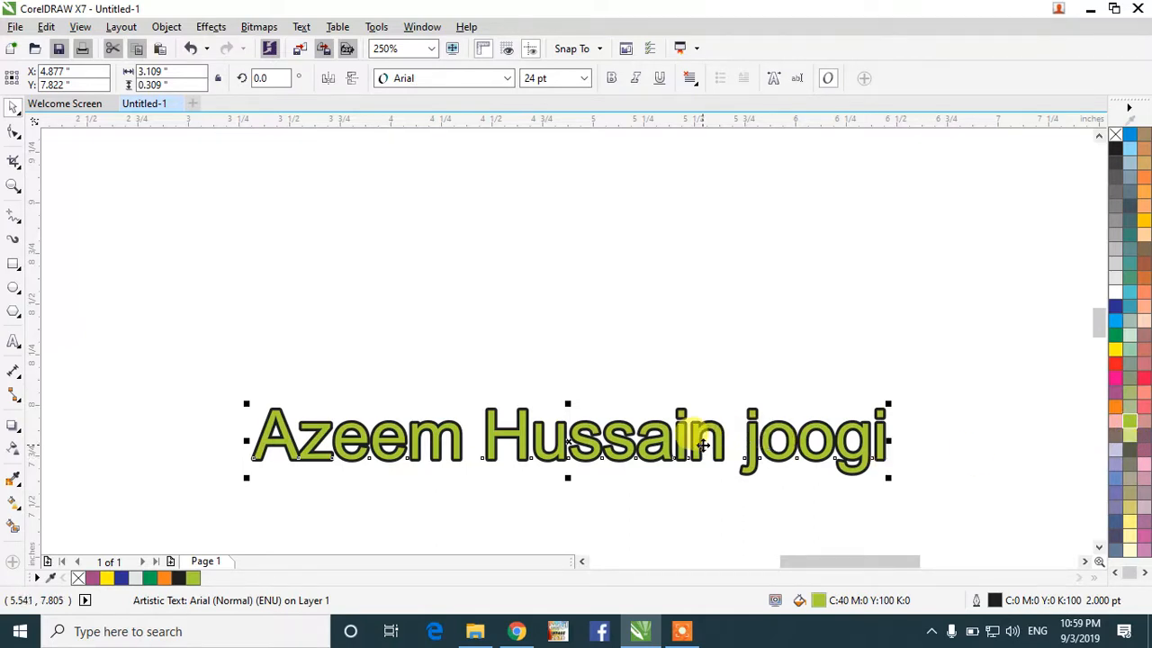
scroll(695, 438, "up", 8)
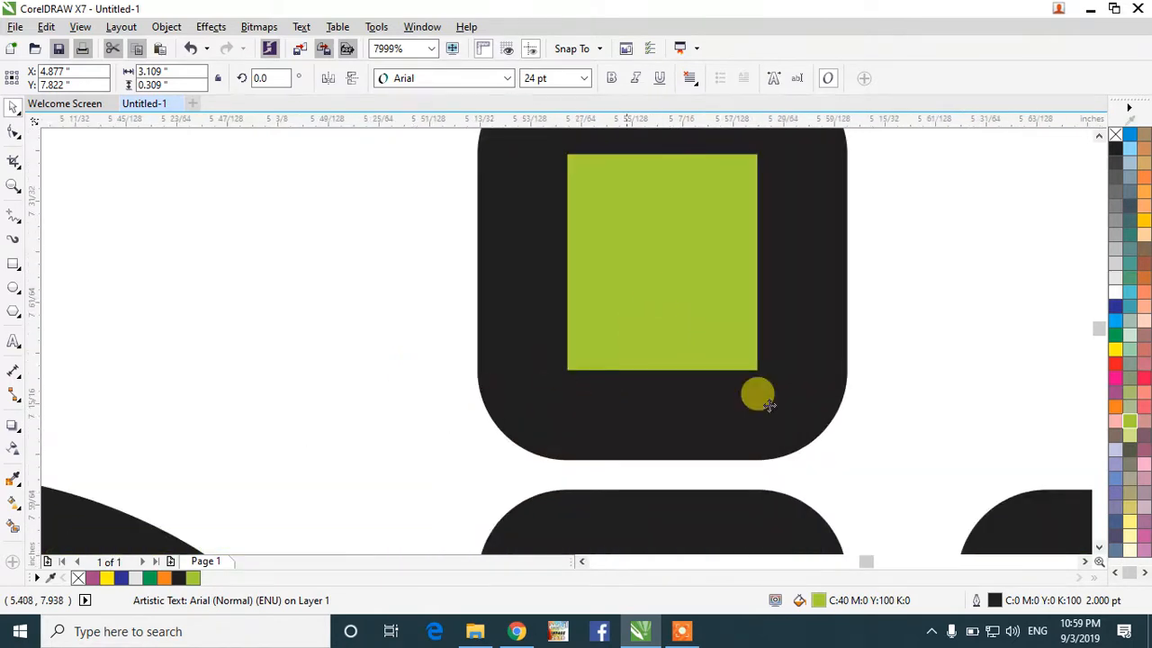
Step: Try Deep Rose and several other outline colours, ending with an orange outline
left_click(1145, 366)
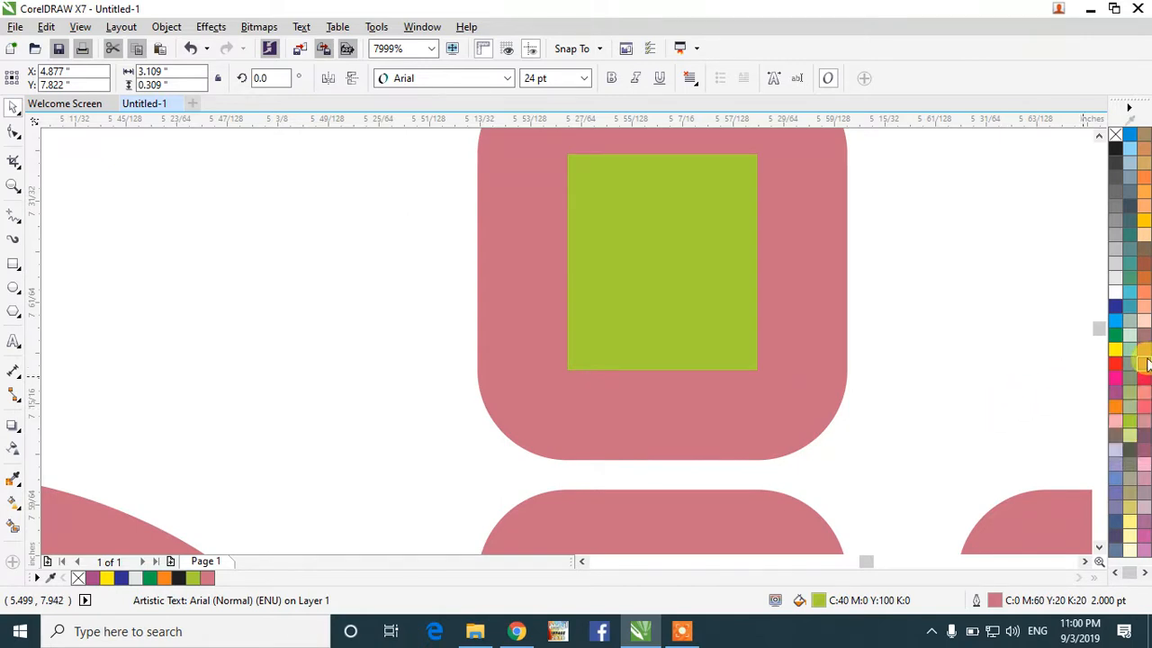
left_click(1146, 382)
left_click(1145, 407)
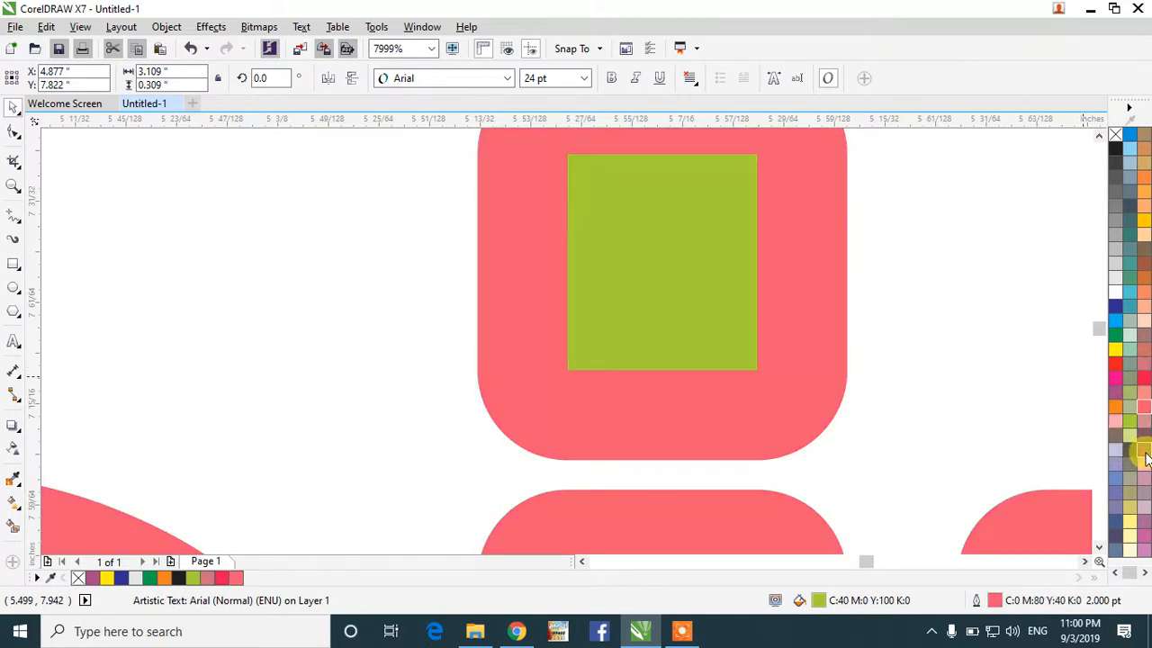
left_click(1145, 465)
scroll(1148, 474, "down", 3)
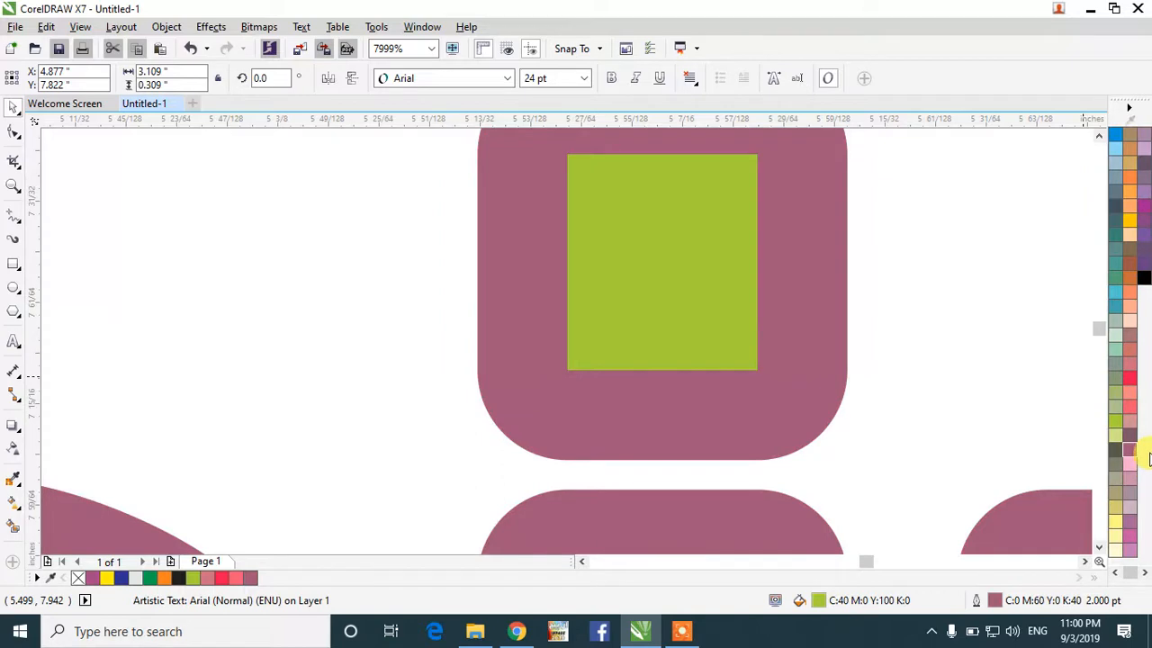
left_click(1116, 231)
left_click(1127, 177)
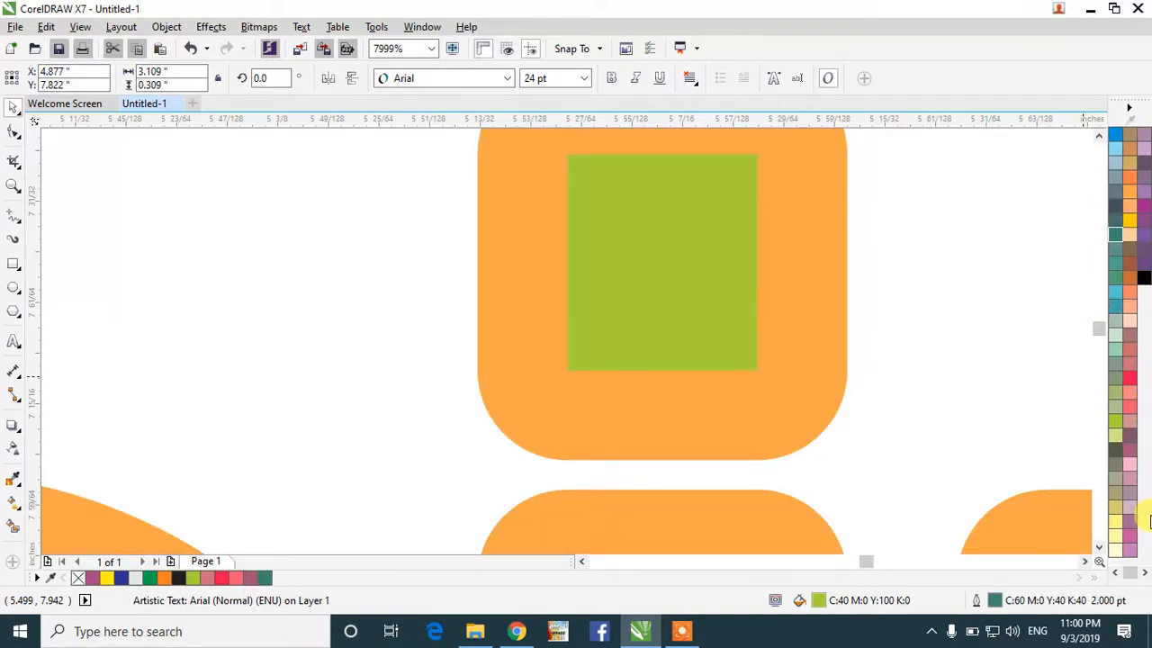
left_click(1115, 574)
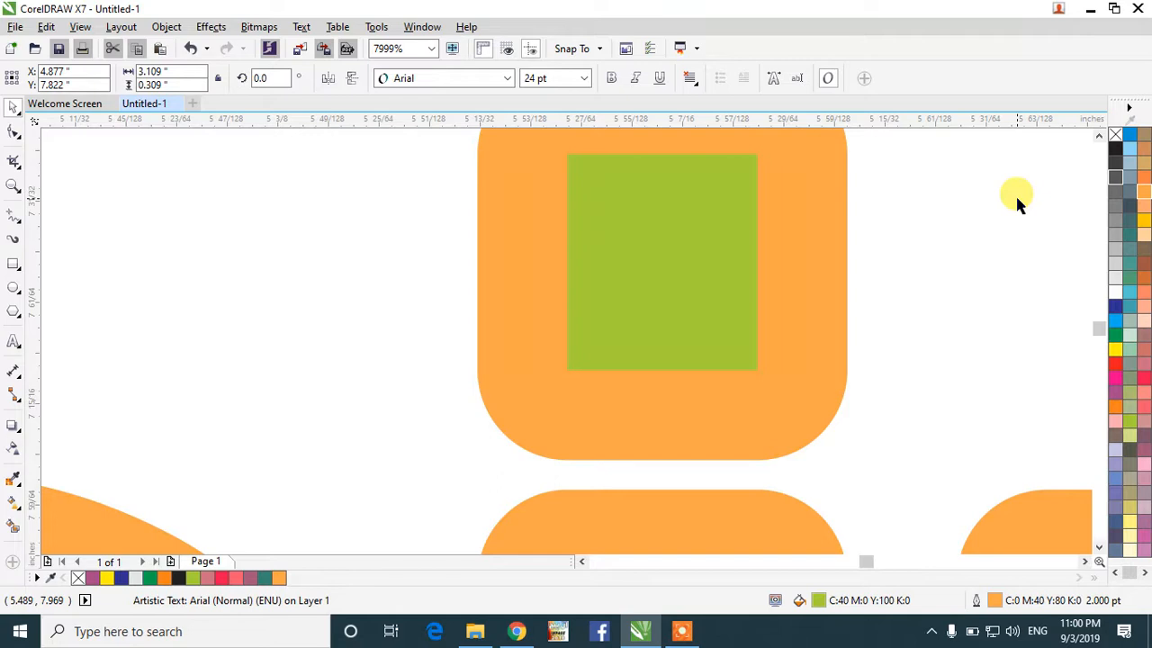
Step: Replace the green fill with dark grey (C:20 M:0 Y:0 K:80) and remove the outline
left_click(1116, 135)
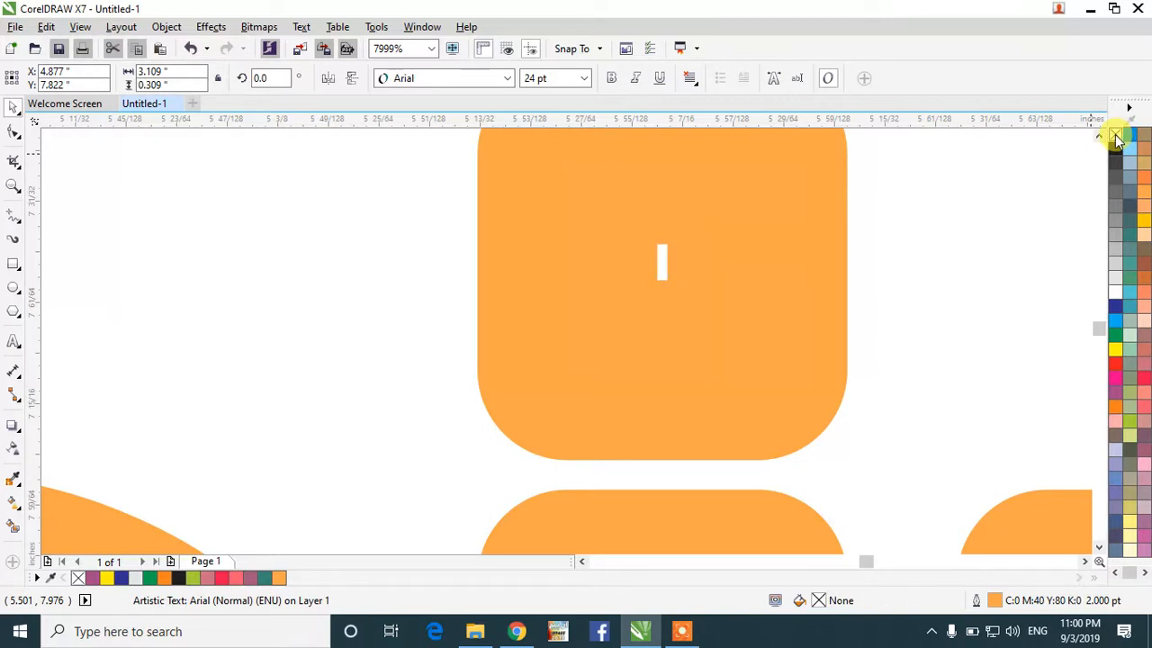
left_click(1129, 205)
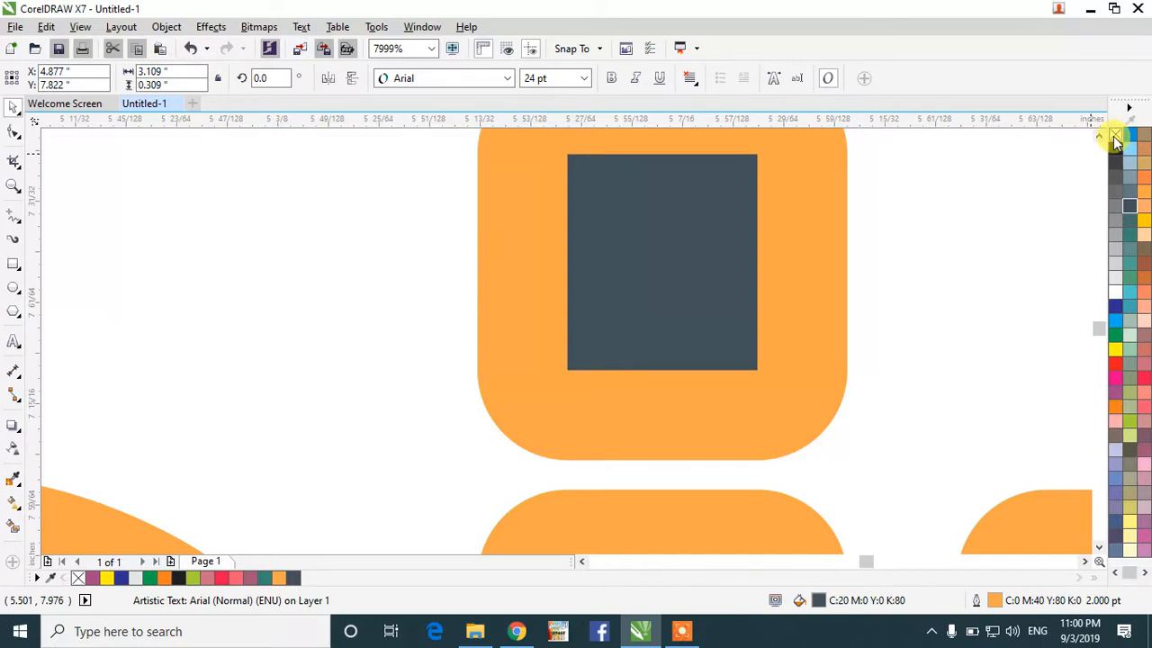
left_click(1116, 137)
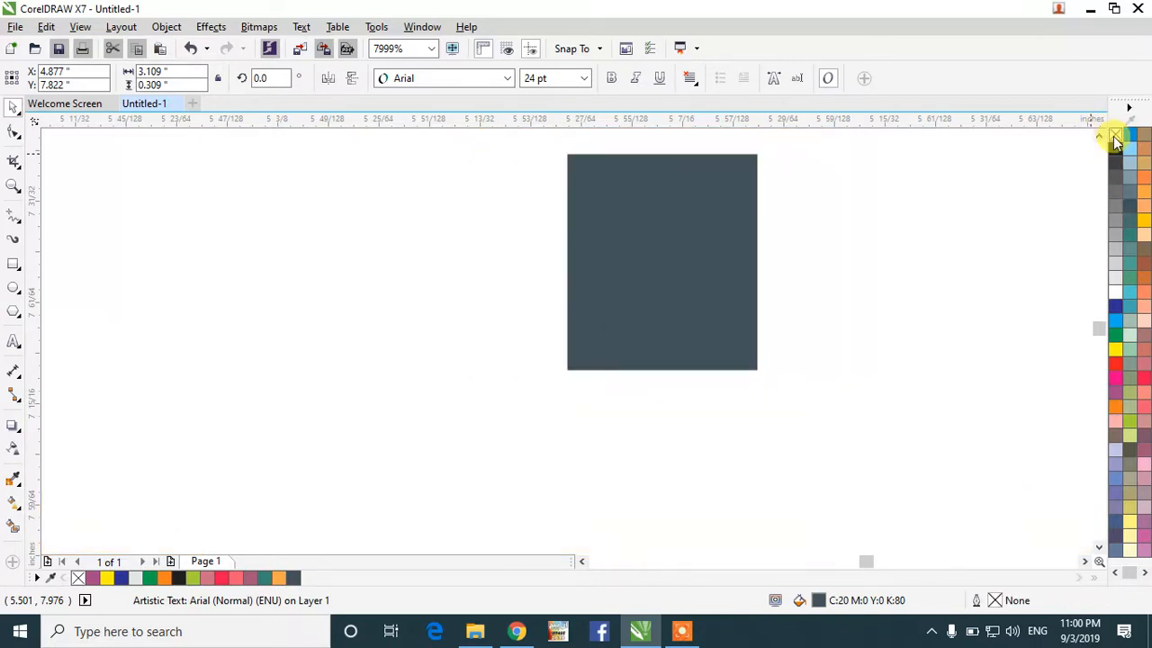
scroll(799, 319, "down", 6)
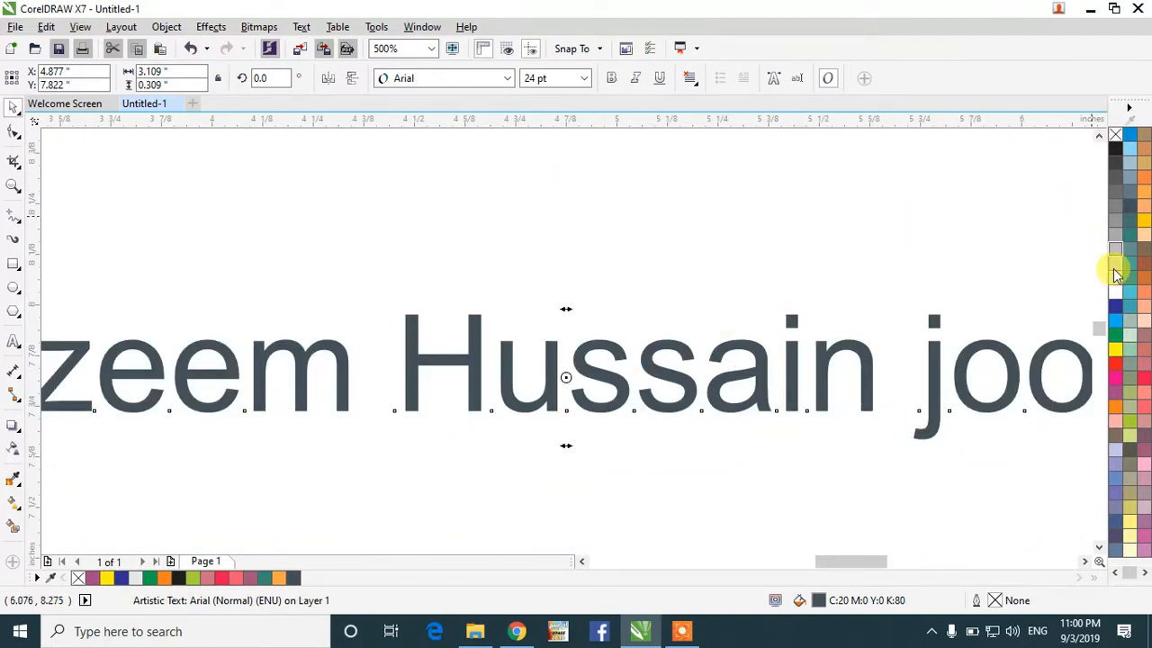
Step: Try pink, salmon and brown outlines, ending with a light orange (C:0 M:40 Y:60 K:0) outline
right_click(1135, 364)
right_click(1145, 393)
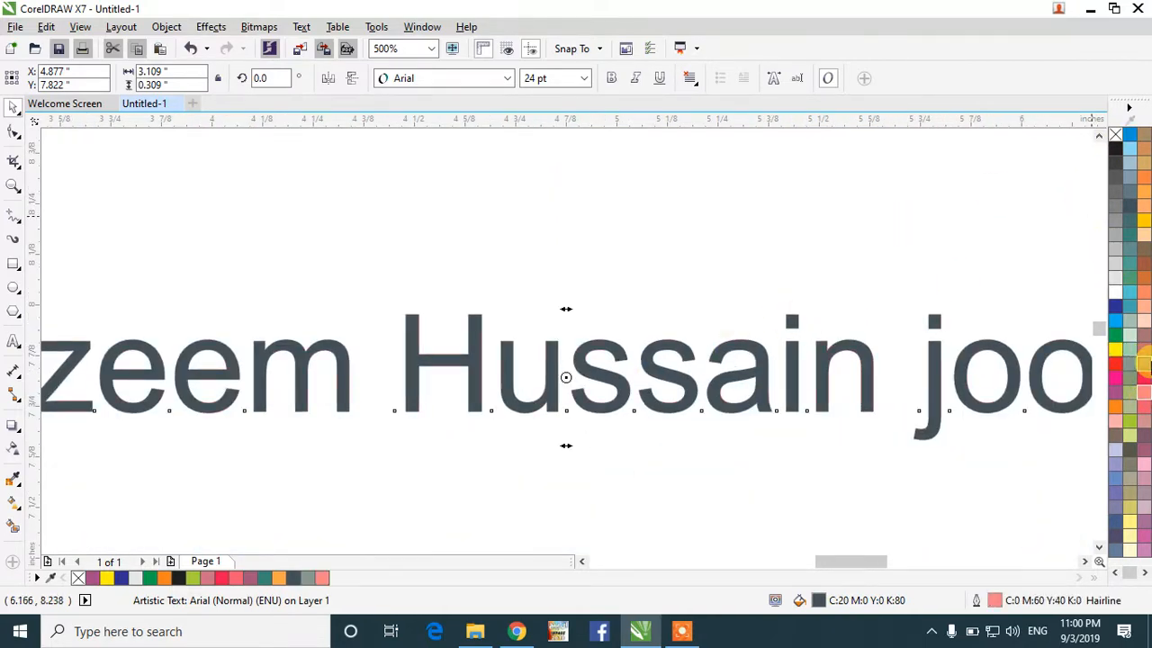
right_click(1145, 364)
right_click(1145, 293)
right_click(1144, 250)
right_click(1143, 207)
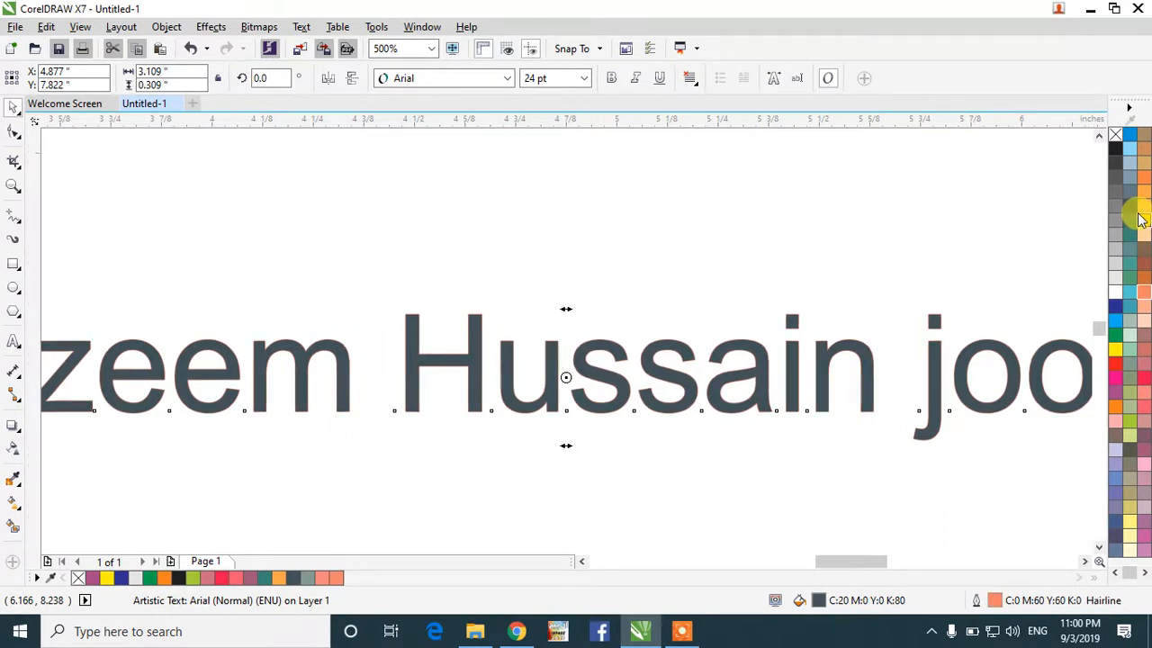
Step: Remove the text's fill to leave hollow outlined lettering, then deselect it
left_click(1113, 134)
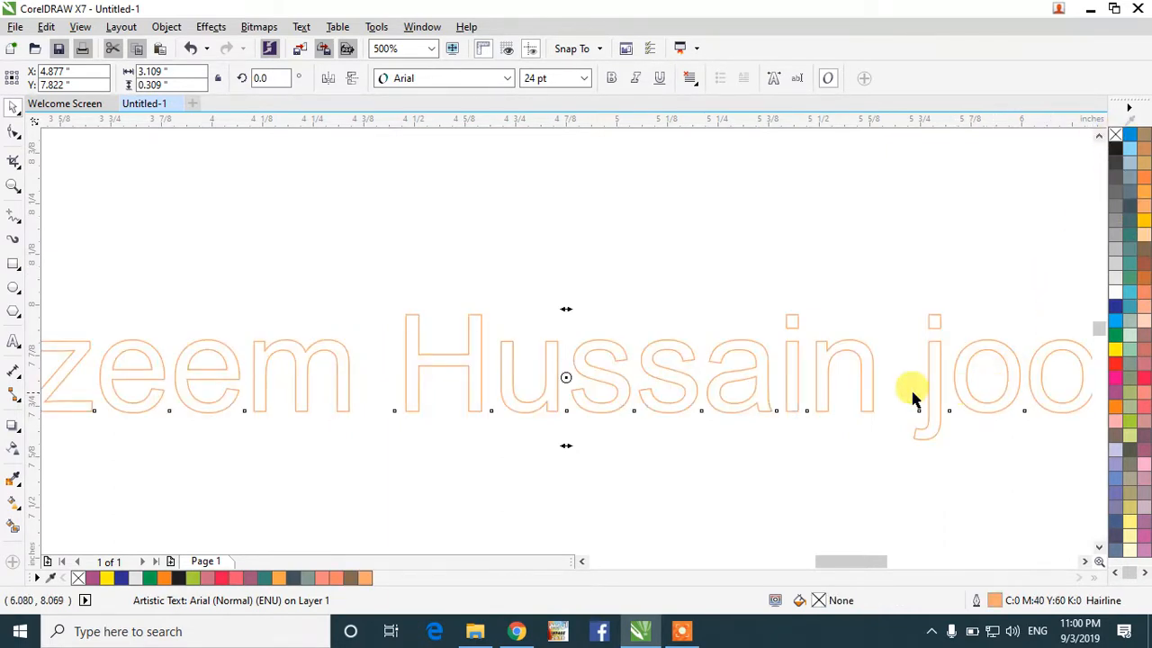
scroll(728, 345, "up", 5)
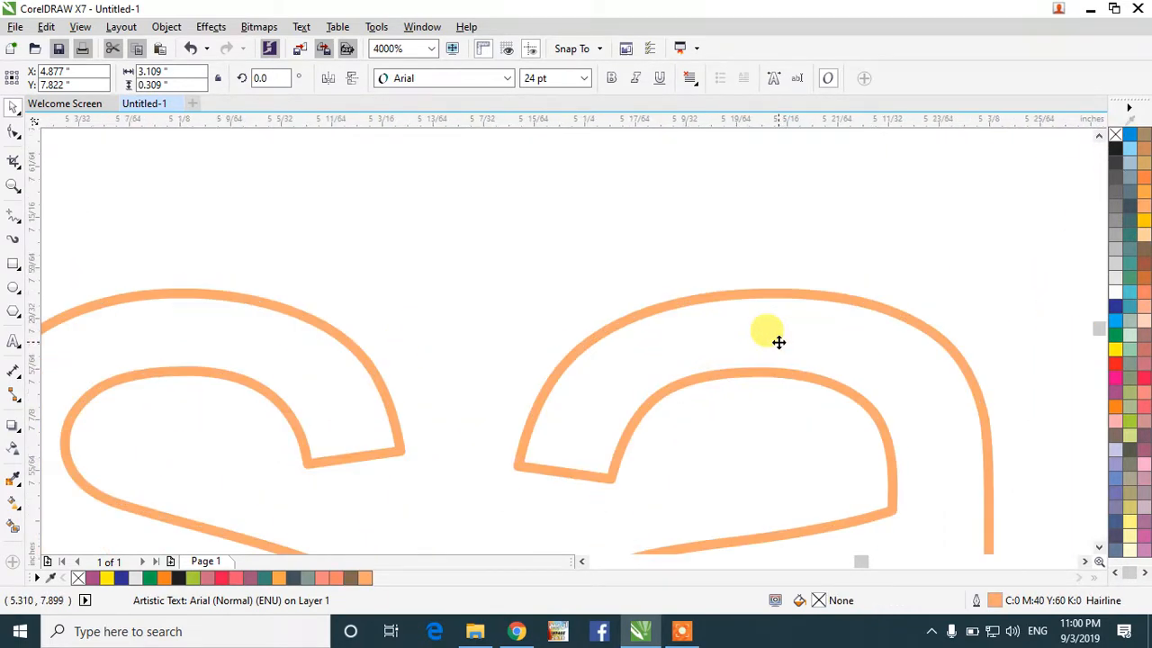
scroll(779, 342, "down", 2)
scroll(770, 378, "down", 3)
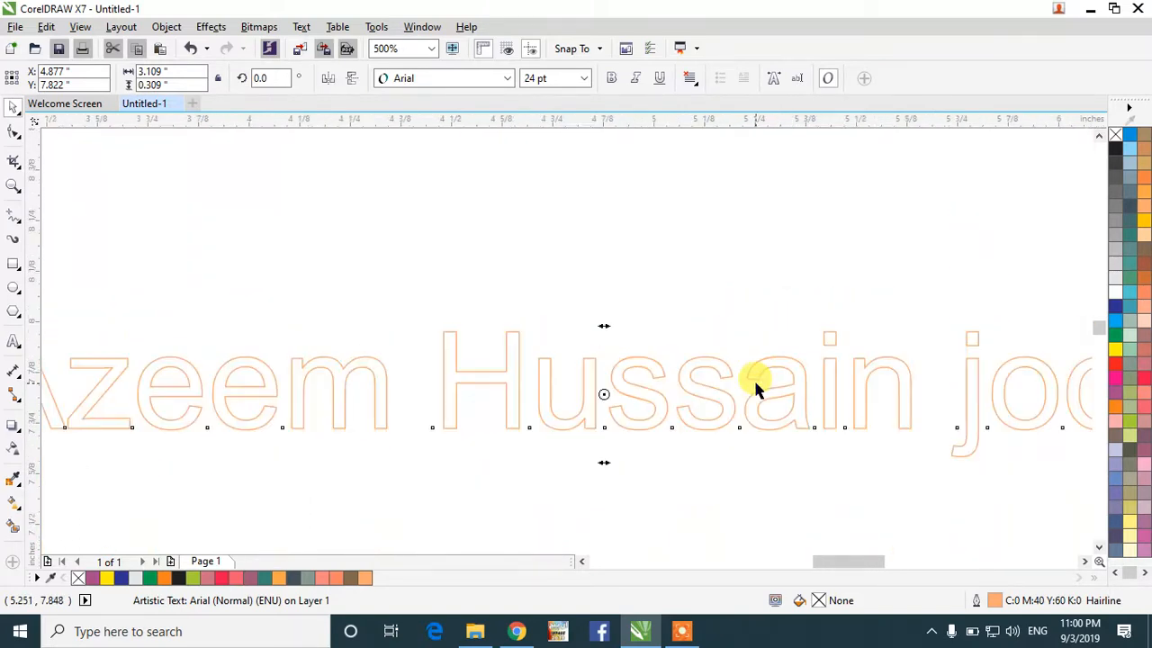
scroll(753, 378, "down", 1)
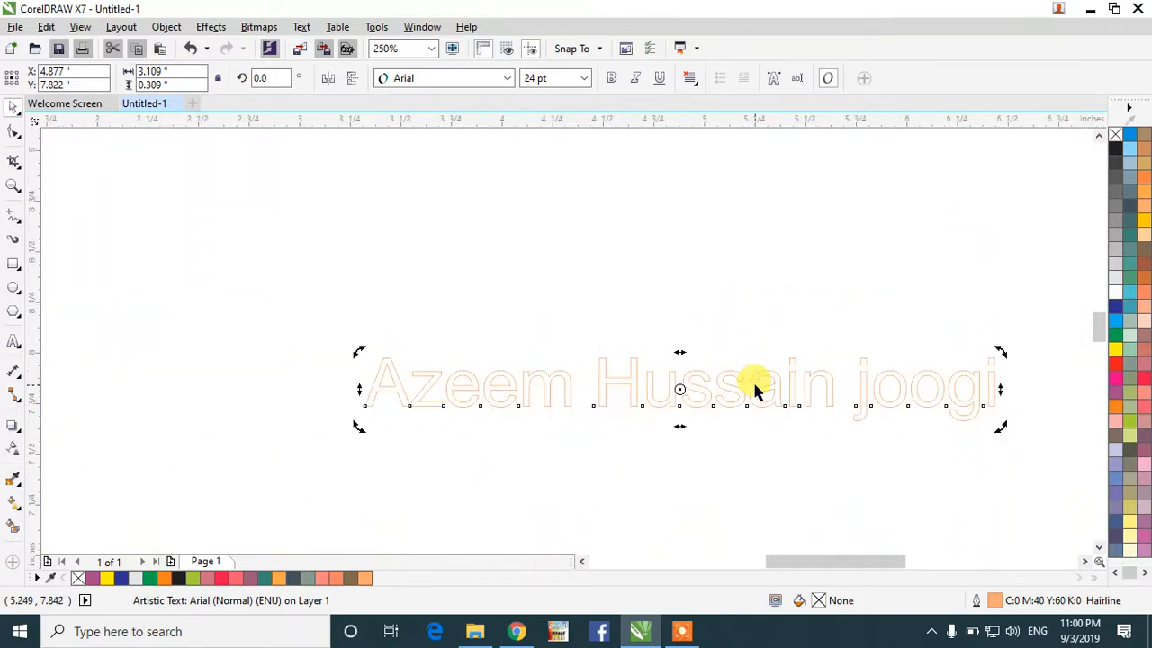
left_click(797, 492)
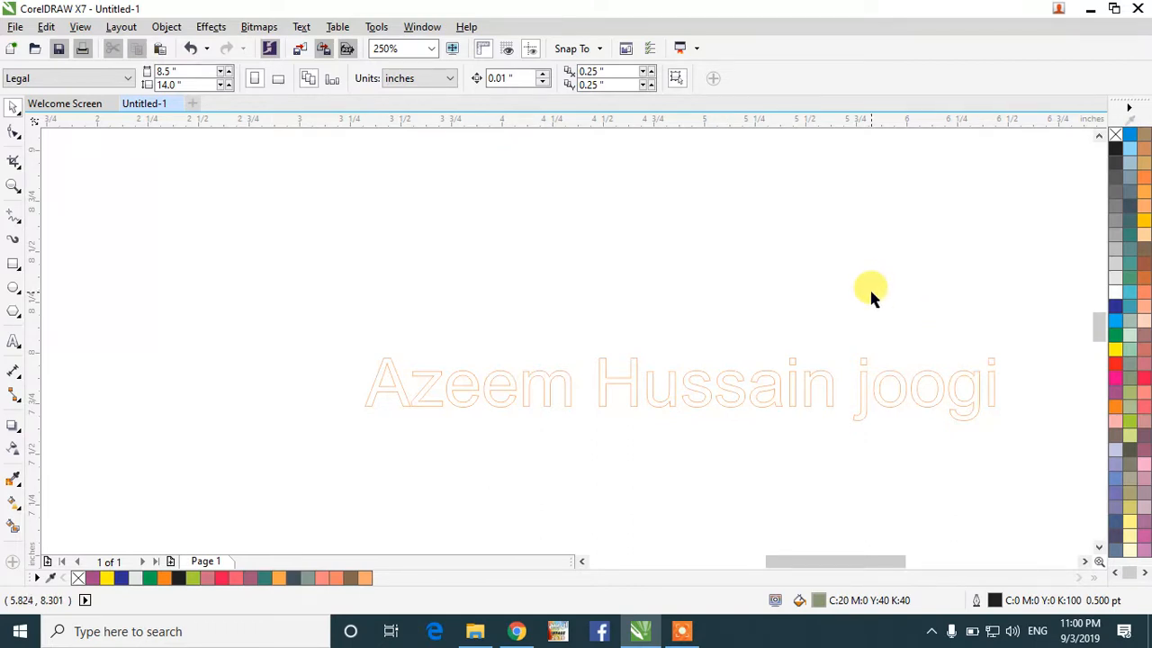
Step: Minimise CorelDRAW, bring it back from the taskbar, then minimise it again to reveal the desktop
left_click(1089, 8)
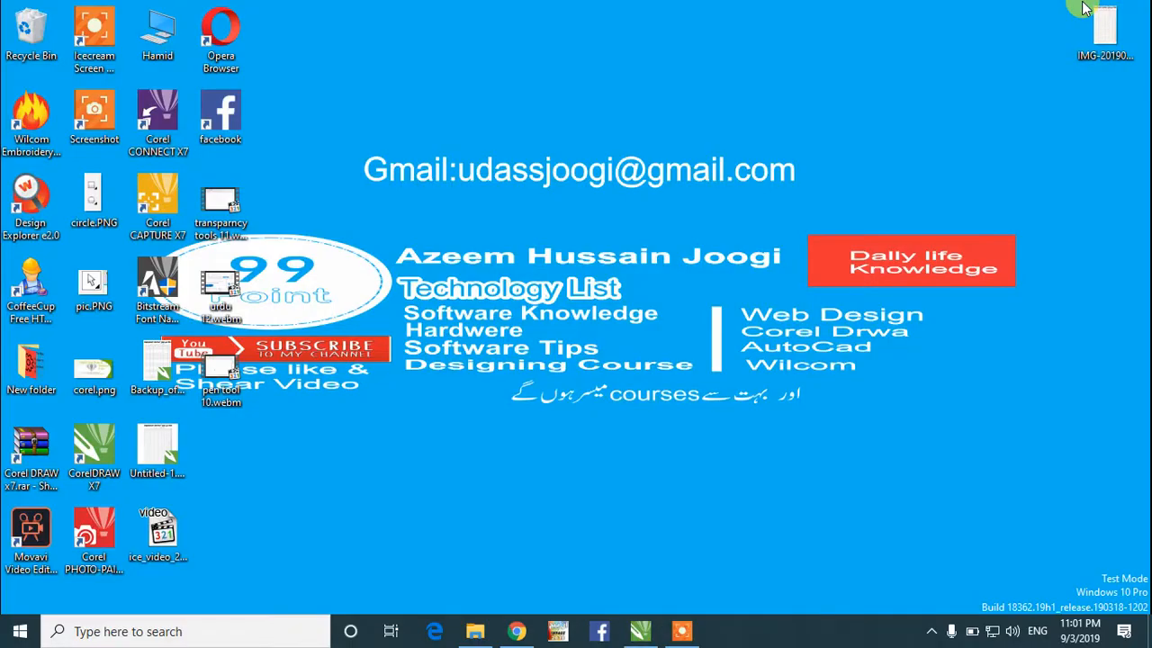
left_click(645, 634)
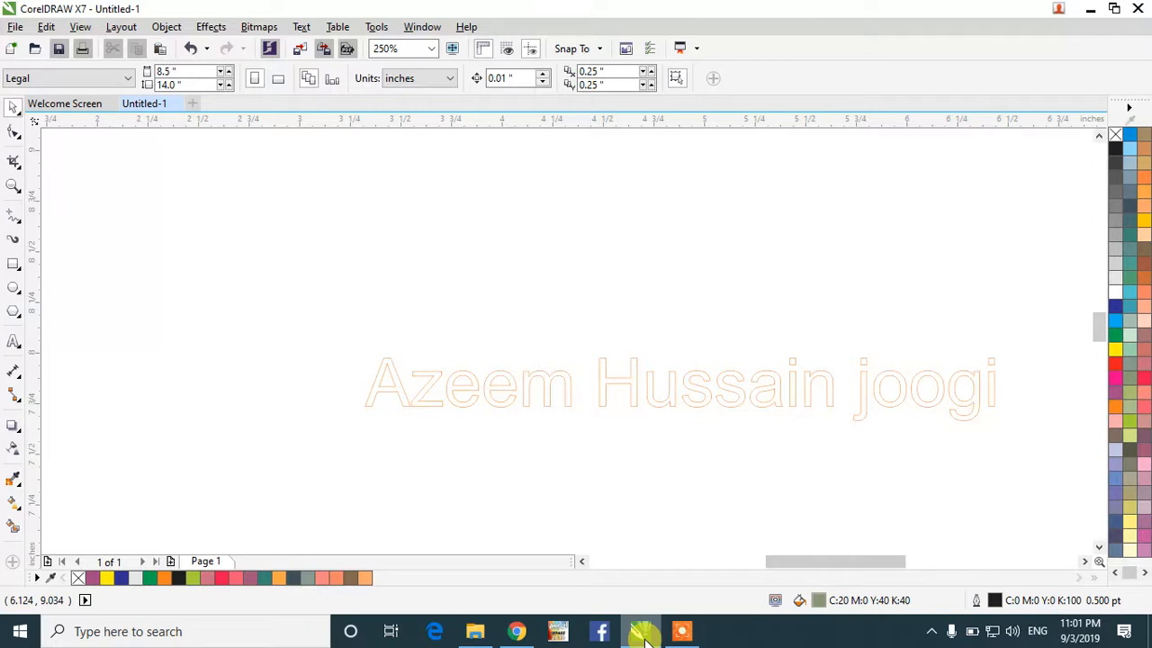
left_click(1090, 9)
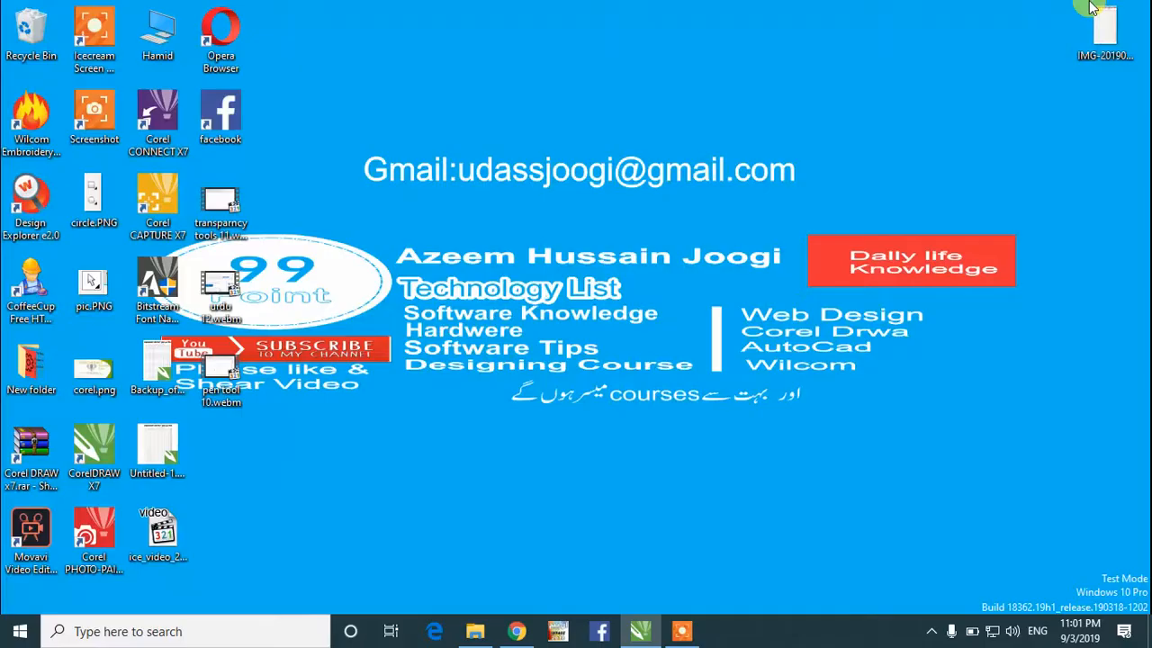